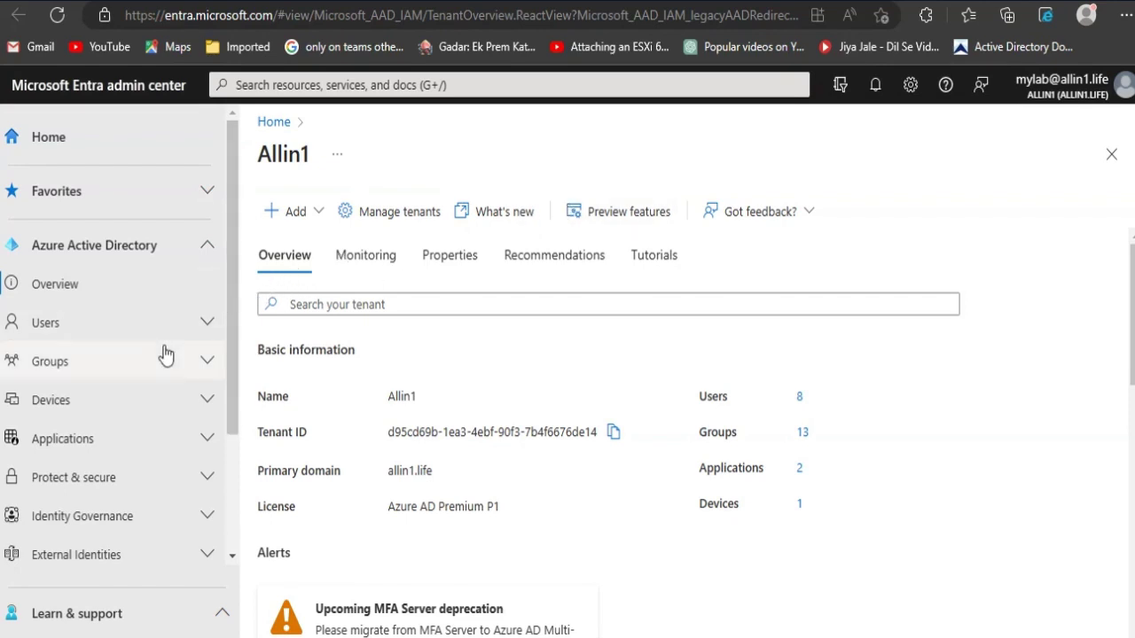
Step: Start a new group from the All groups list with the group type Security
left_click(102, 367)
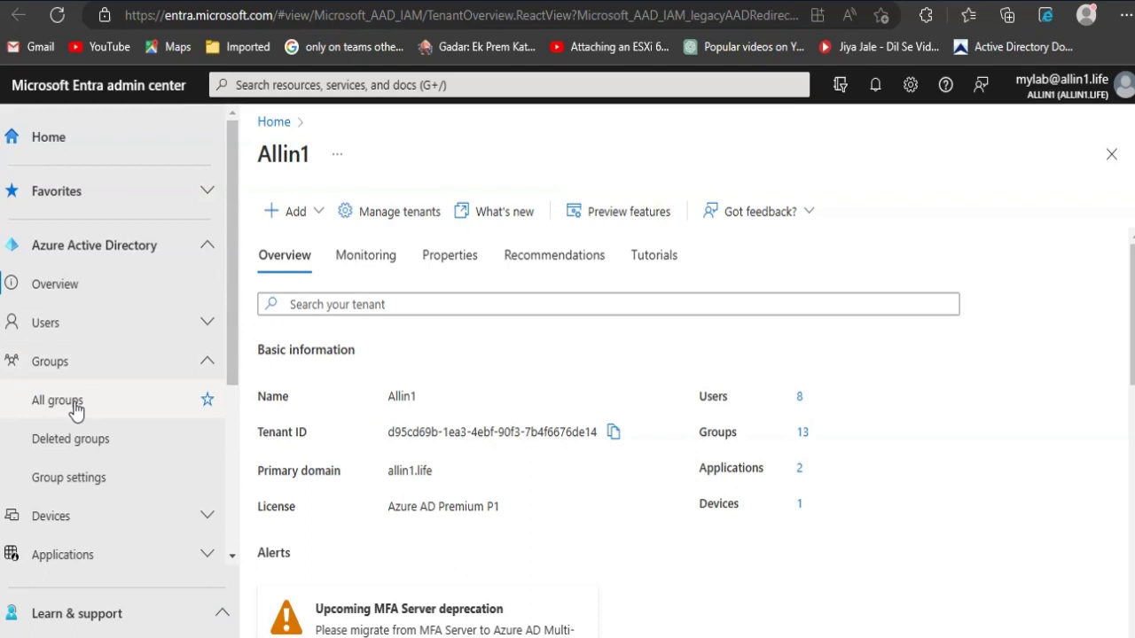
left_click(75, 404)
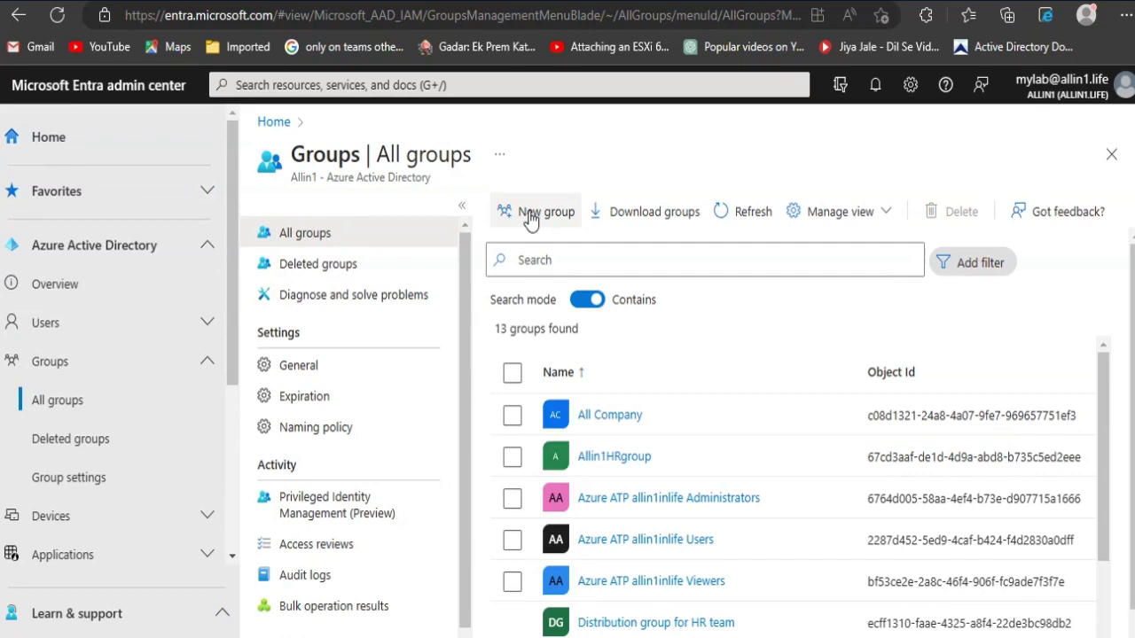
left_click(529, 216)
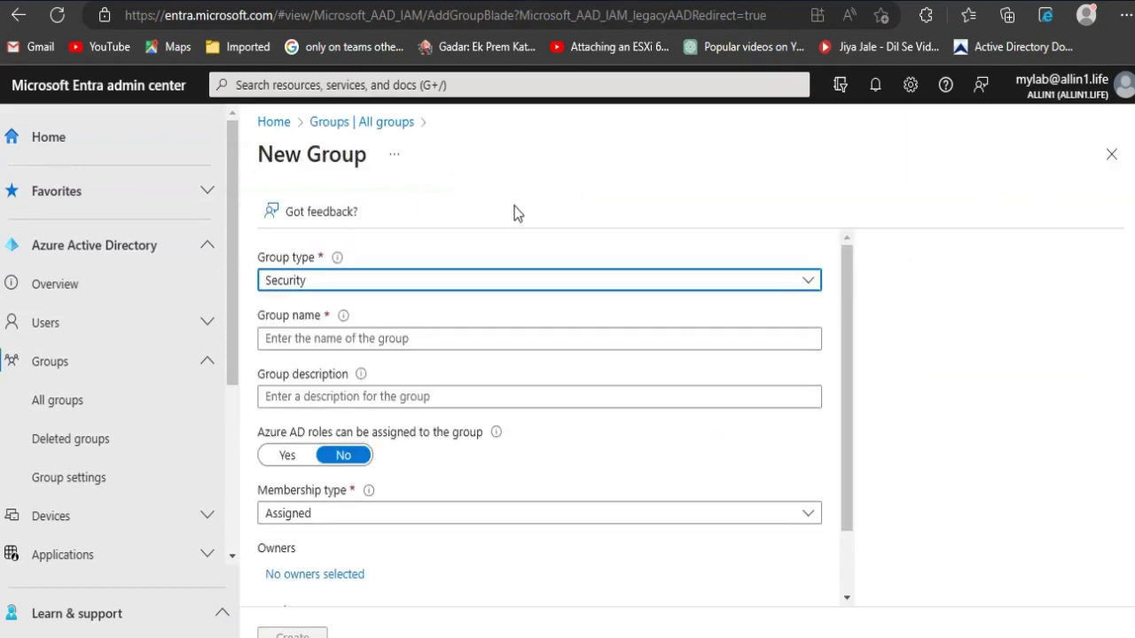
left_click(434, 283)
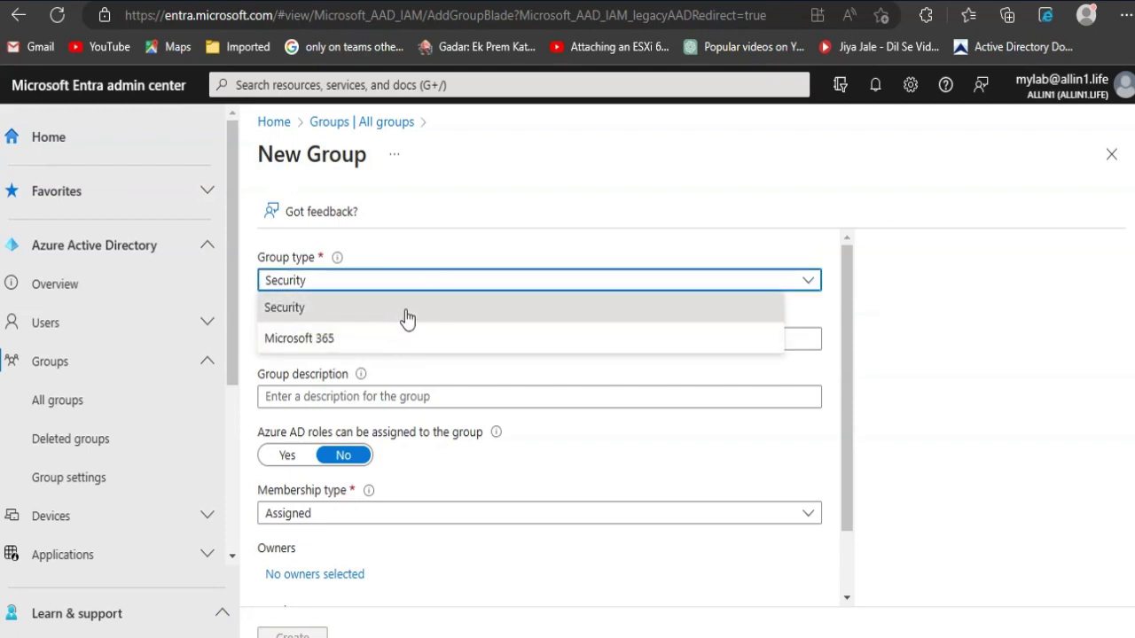
left_click(406, 312)
Step: Name the new security group "Hololens devices"
left_click(370, 342)
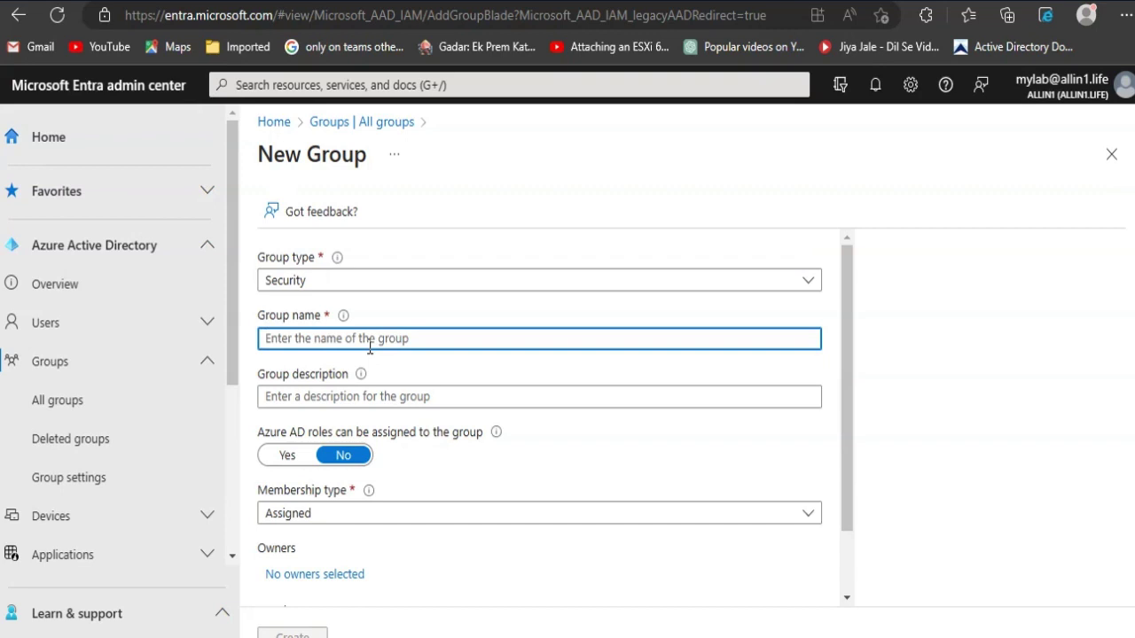
type("H")
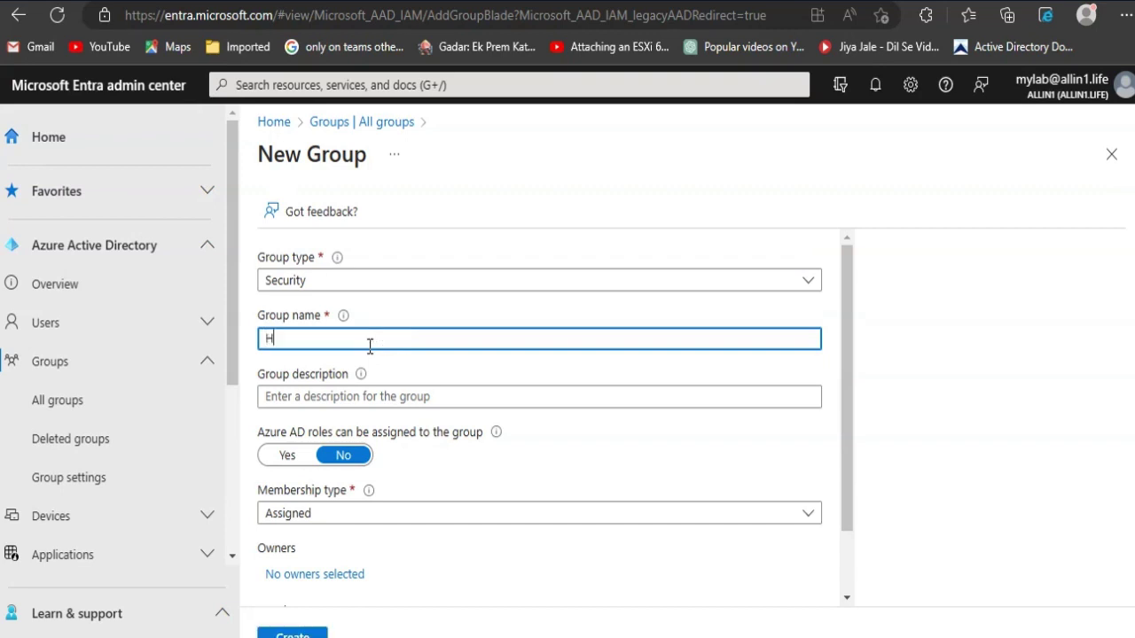
type("alolens")
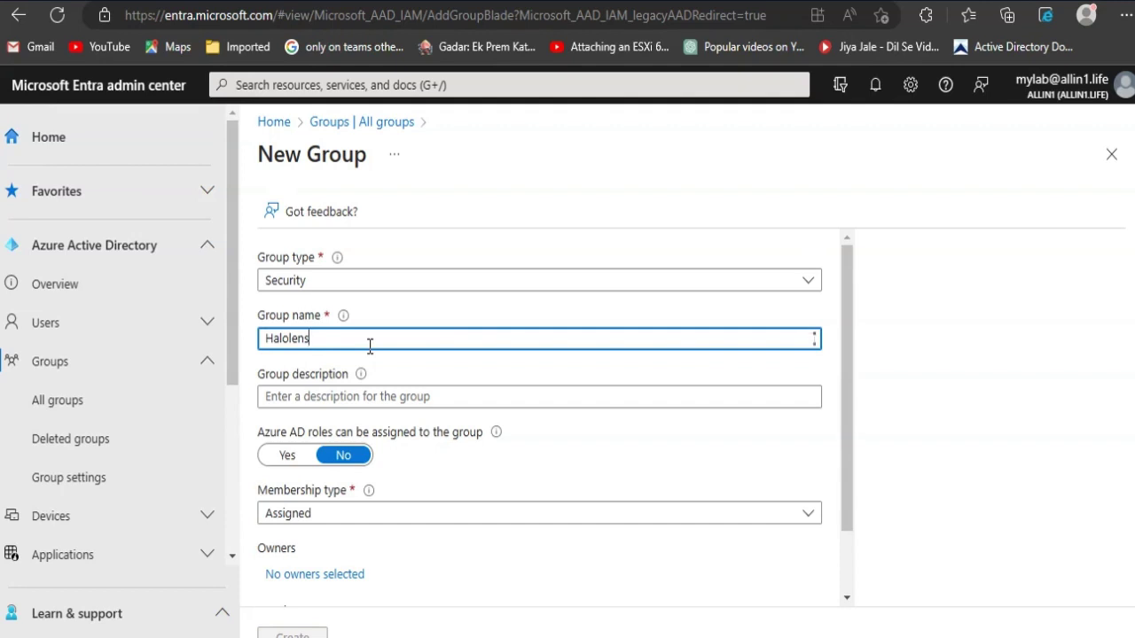
key("Left")
key("Left")
key("Left")
key("Left")
key("Left")
key("Left")
key("BackSpace")
type("olens de")
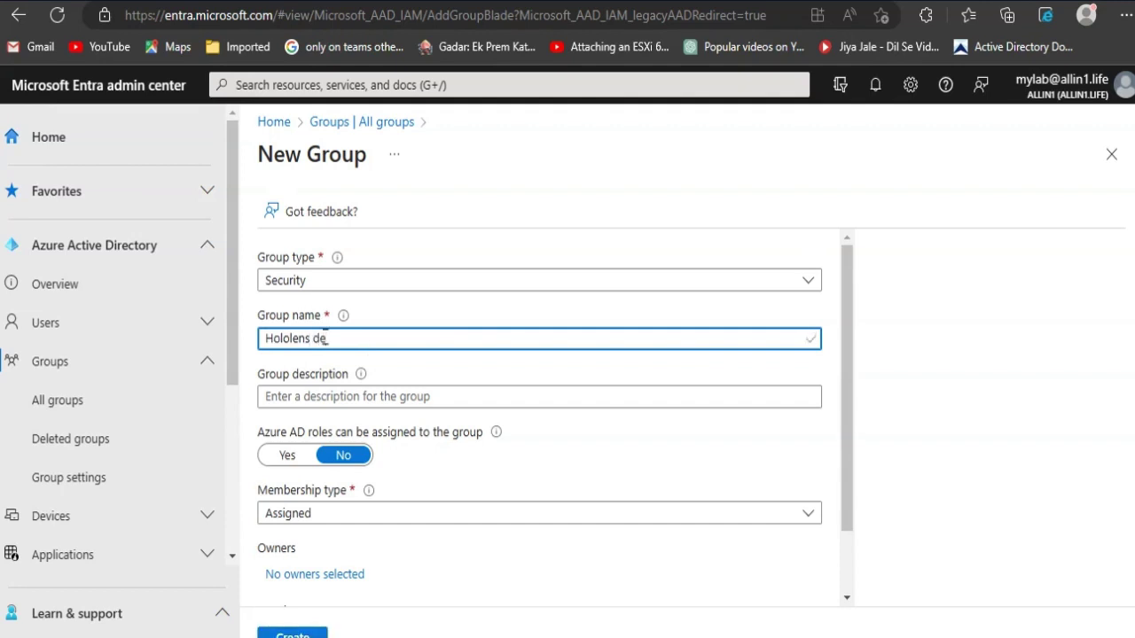
type("vices")
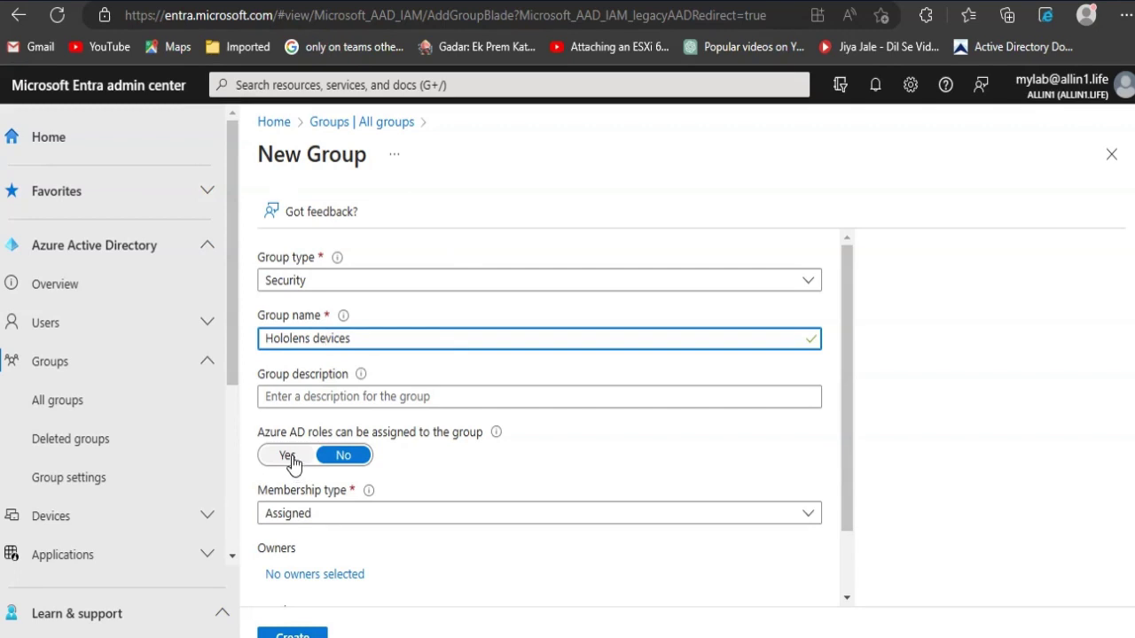
Step: Set Azure AD role assignment for the group to No and its membership type to Dynamic Device
left_click(289, 456)
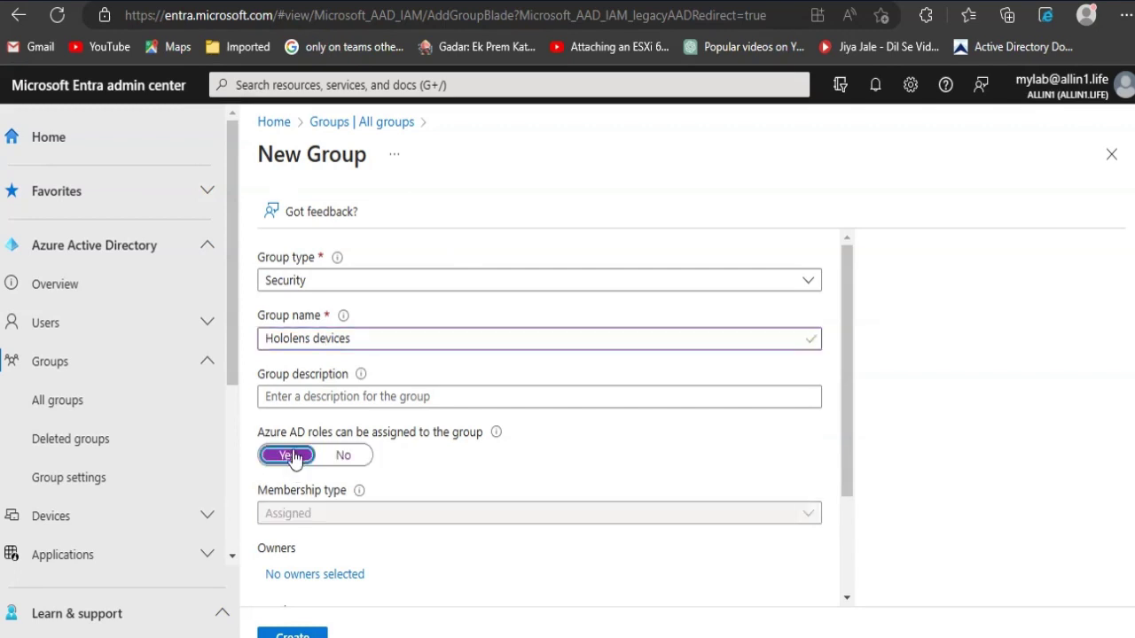
left_click(343, 457)
left_click(322, 518)
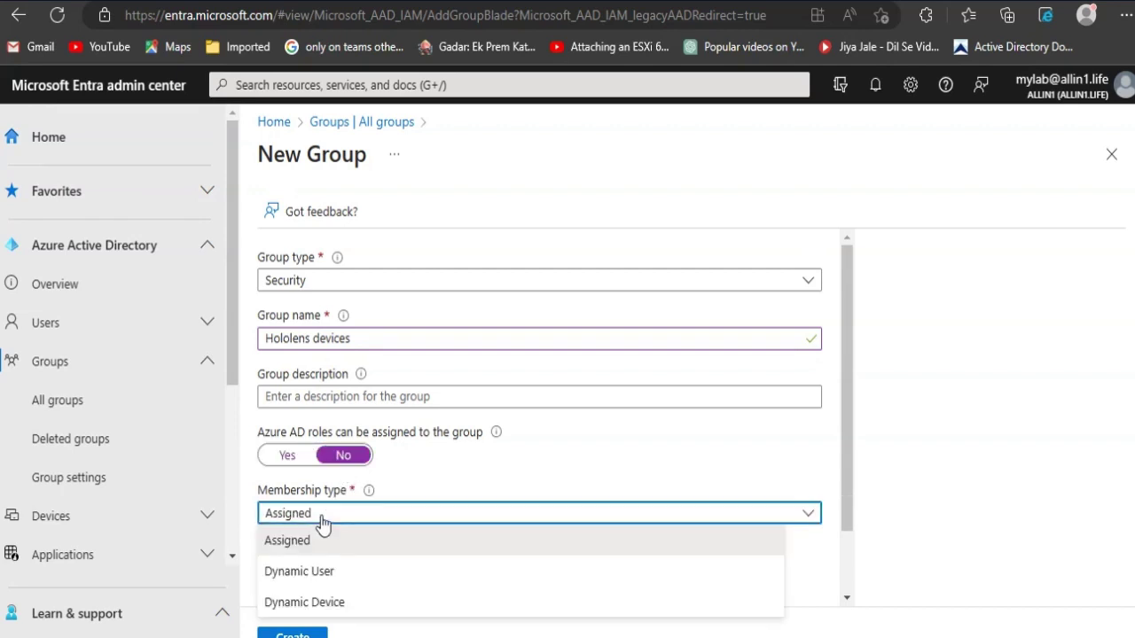
left_click(298, 603)
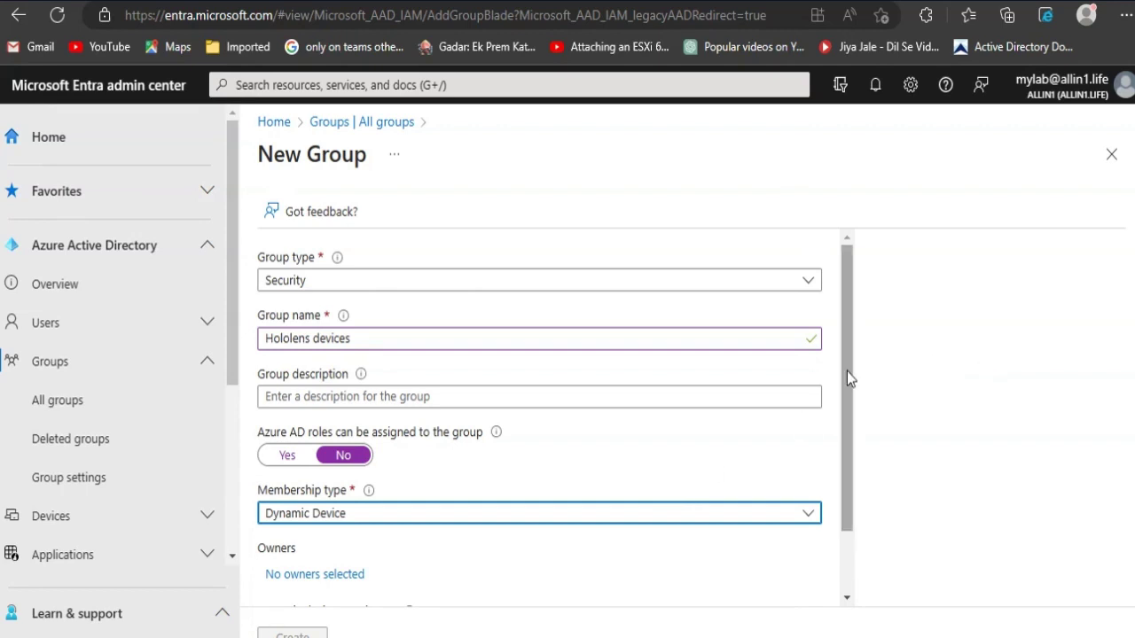
Step: Save the dynamic query (device.devicePhysicalIds -any (_ -eq "[OrderID]:HoloLens")) as the group's membership rule and create the group
left_click_drag(847, 373, 857, 450)
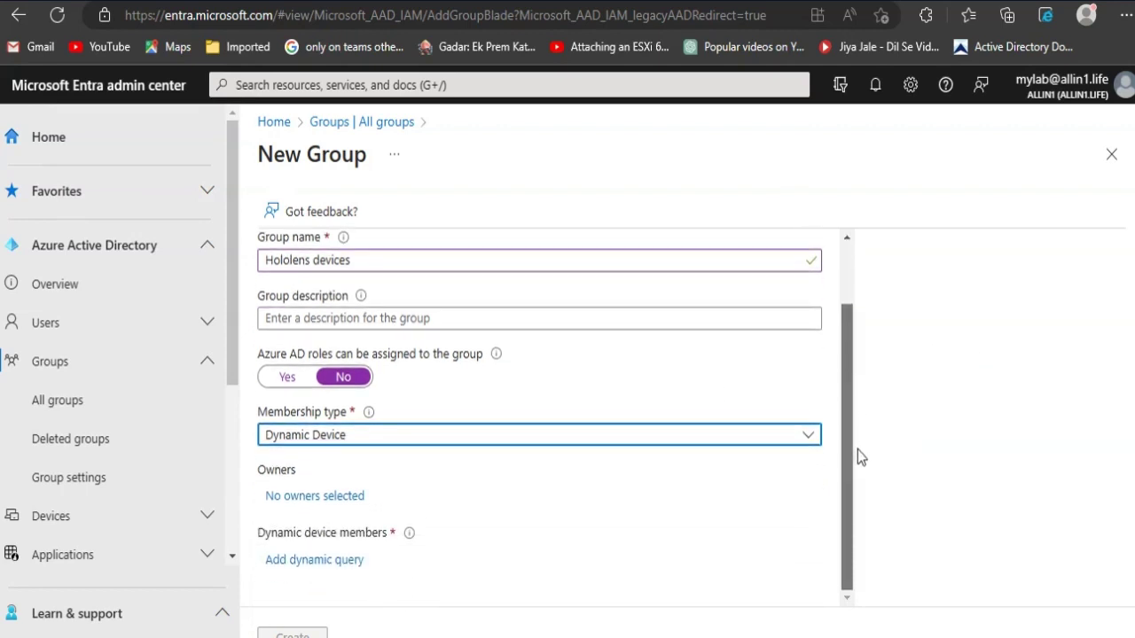
left_click(304, 560)
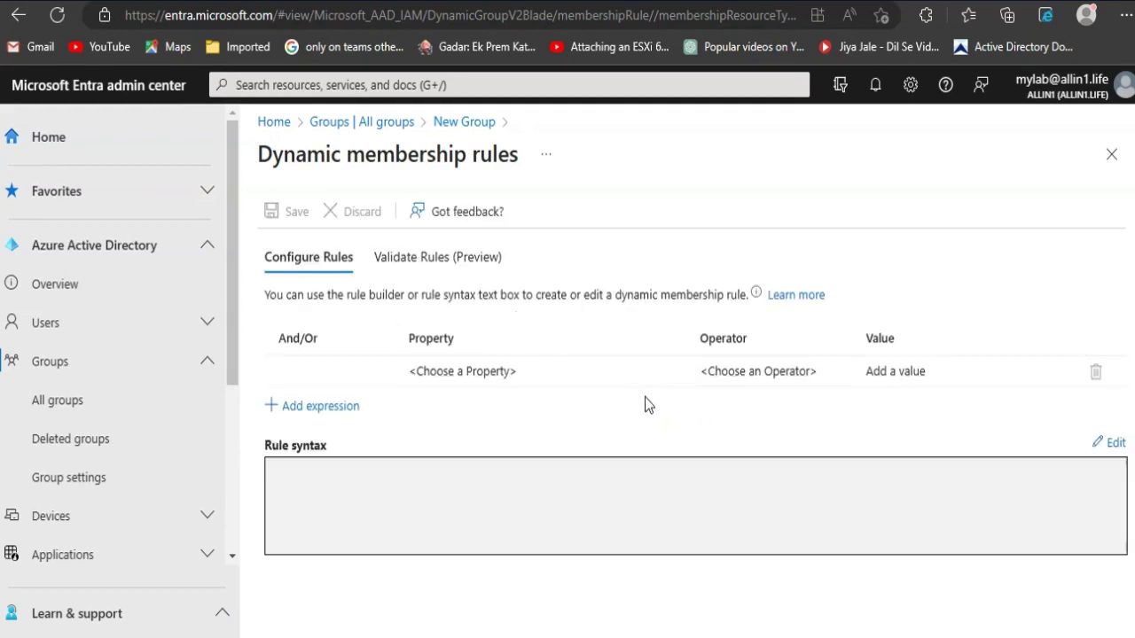
left_click(1108, 443)
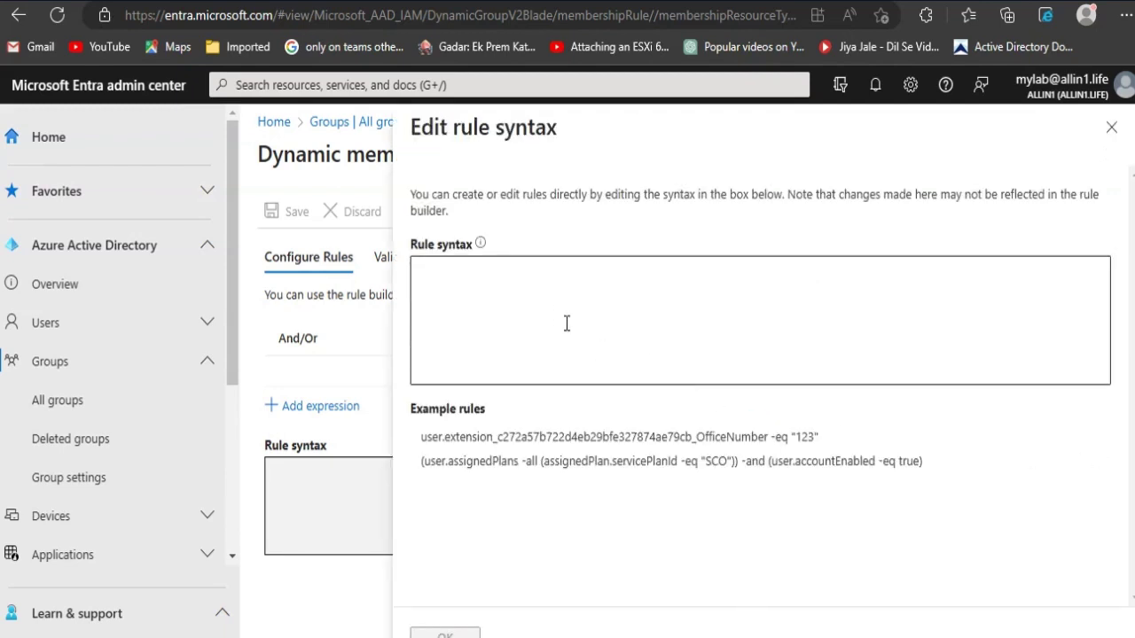
left_click(545, 296)
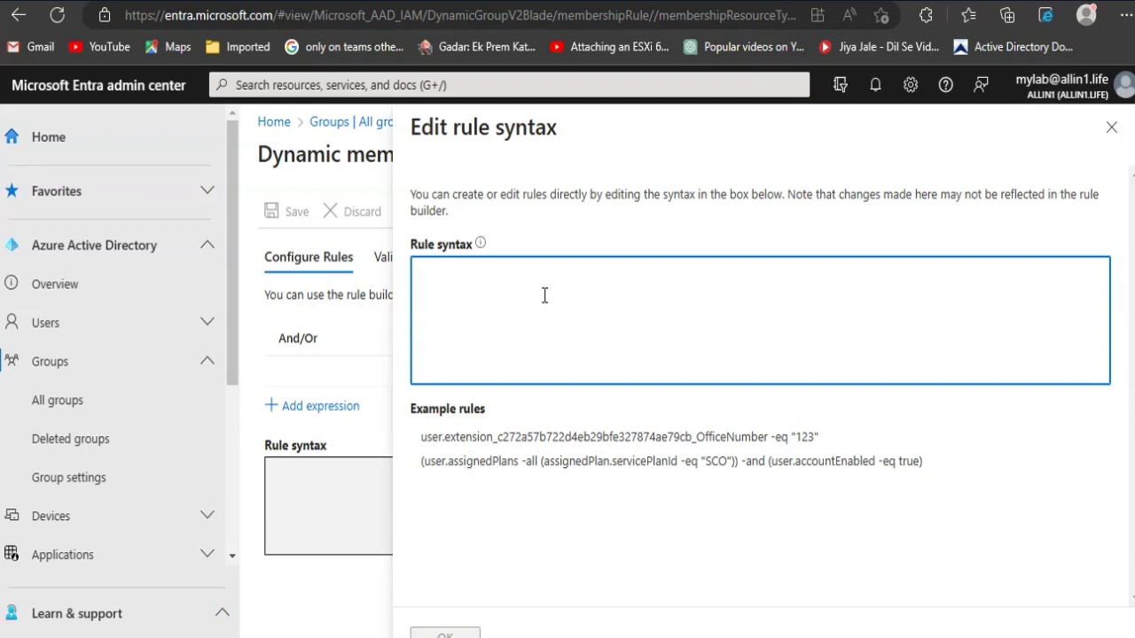
type("(device.devicePhysicalIds -any (_ -eq \"[OrderID]:HoloLens\"))")
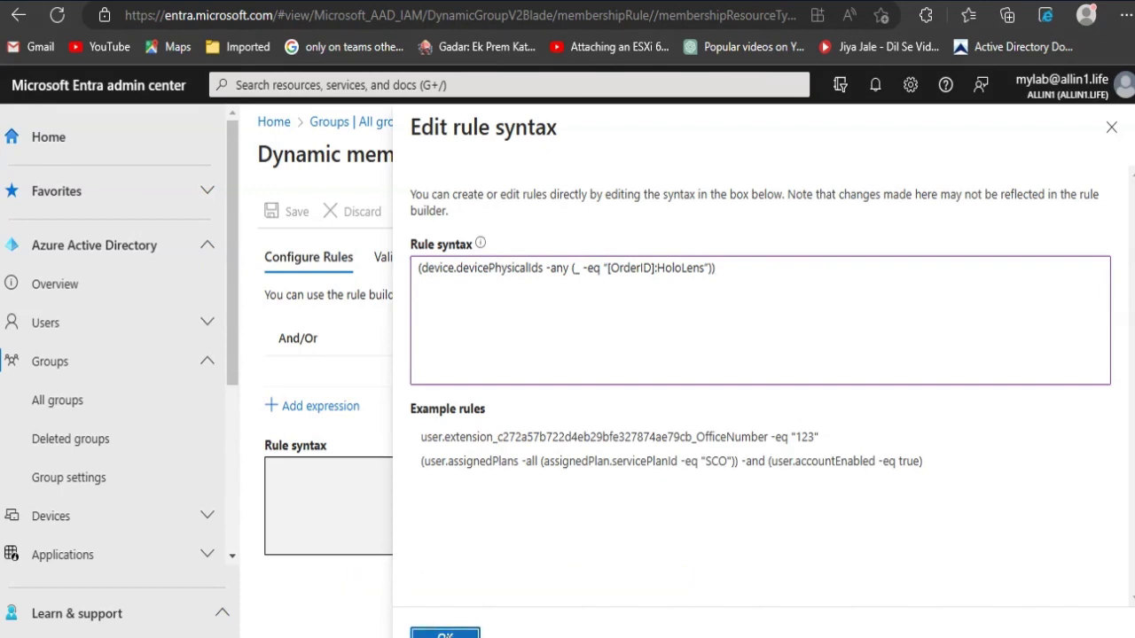
left_click(445, 633)
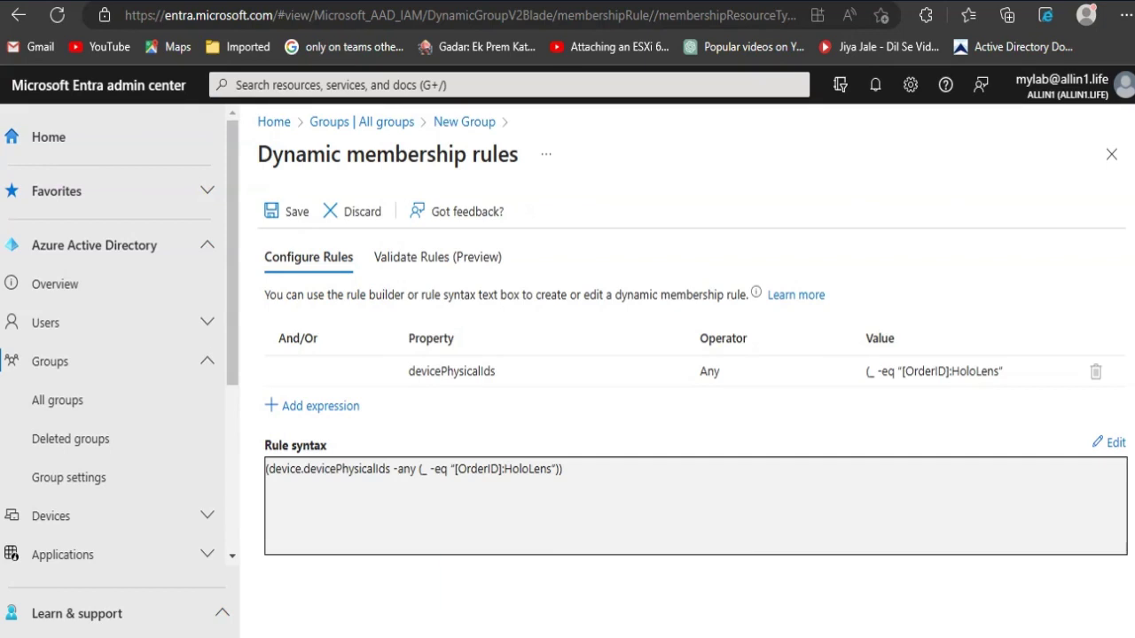
left_click(287, 221)
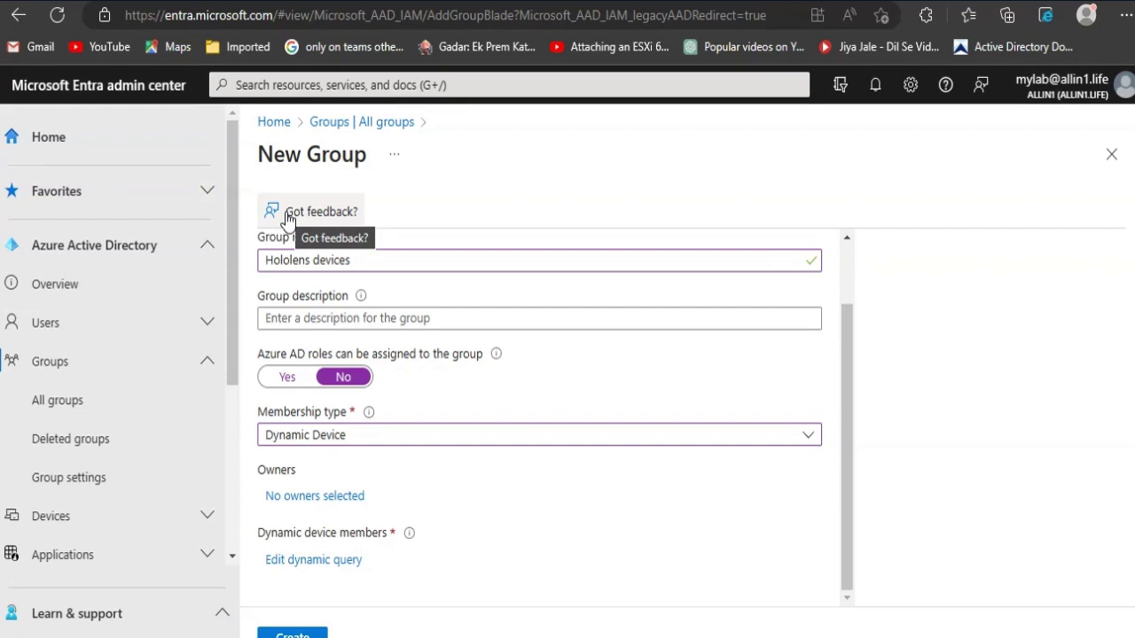
left_click(290, 634)
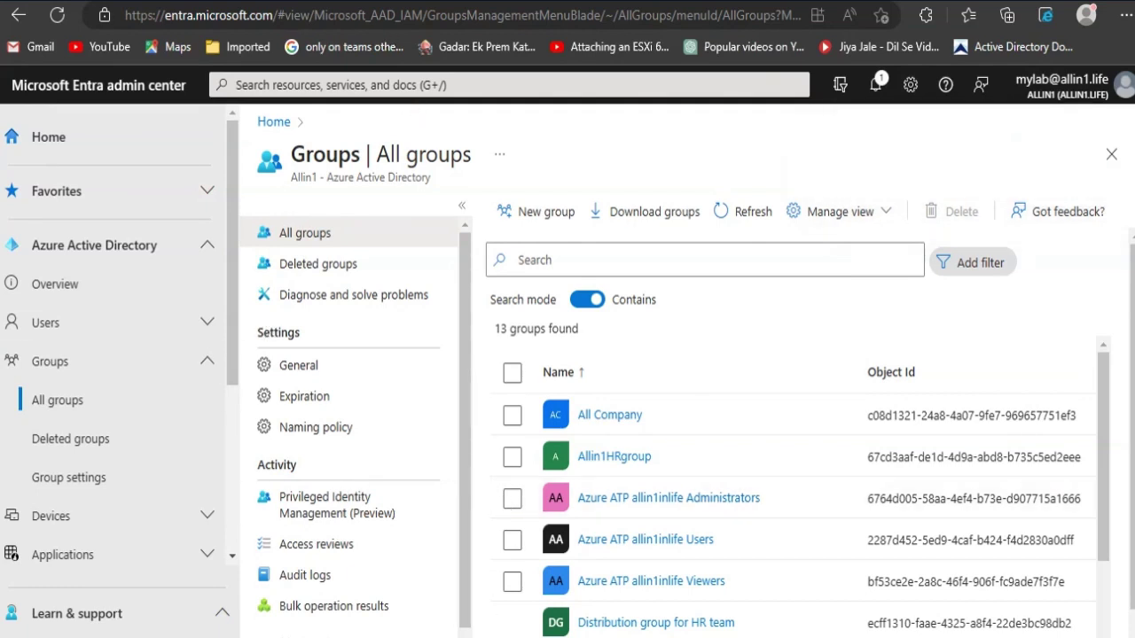
Step: Switch to the Microsoft Intune admin center and open the Windows Autopilot deployment profiles under Windows enrollment
key("ctrl+Tab")
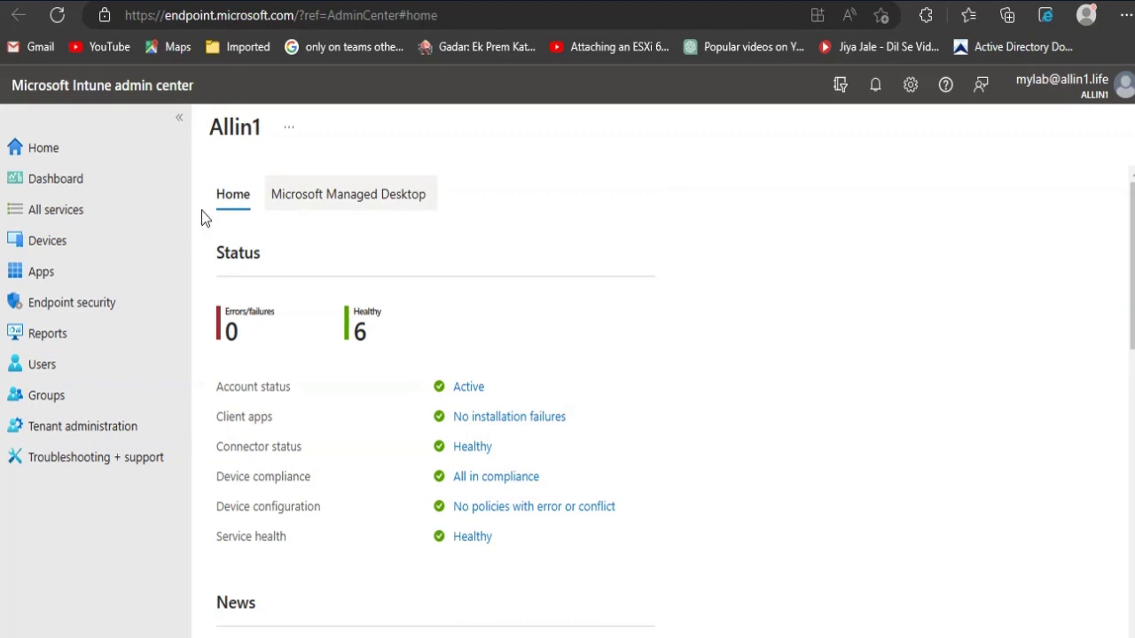
left_click(47, 241)
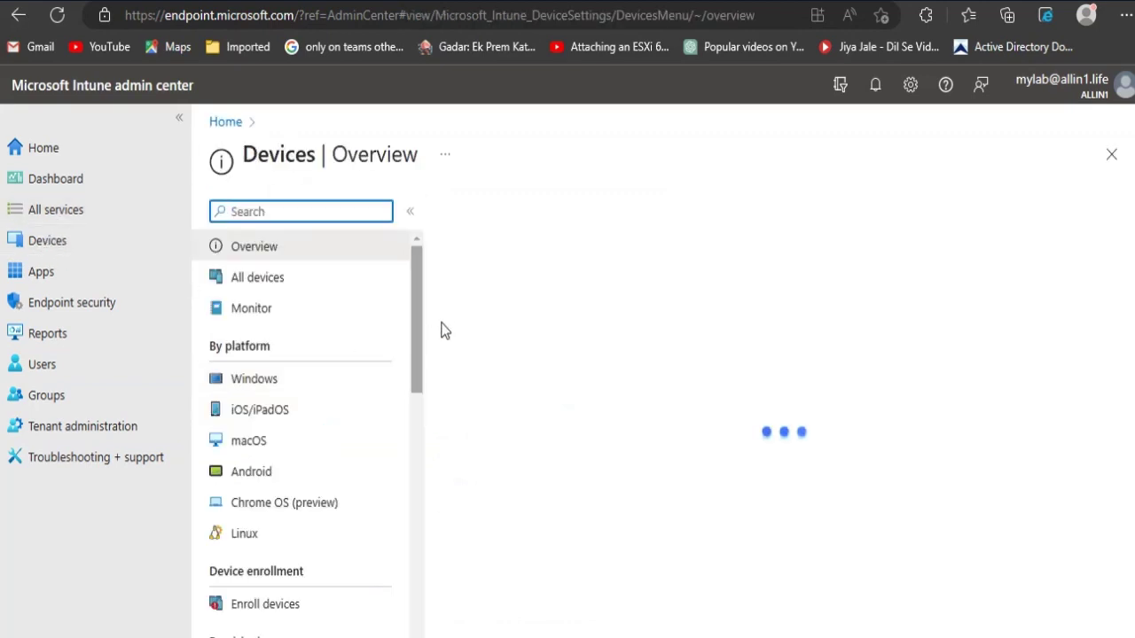
left_click_drag(416, 325, 419, 385)
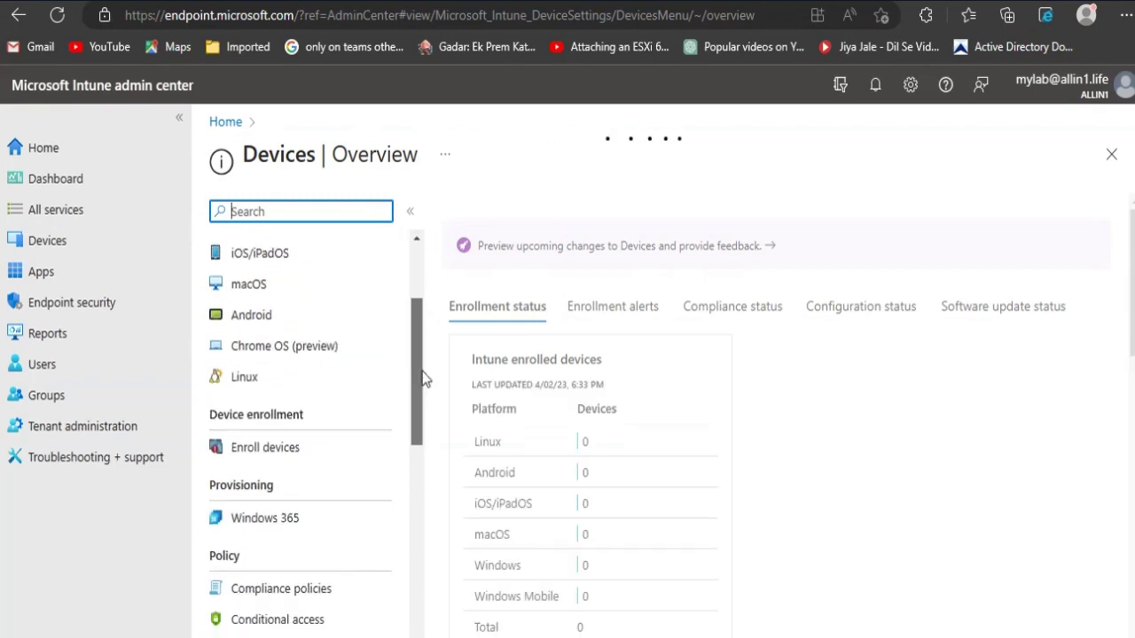
left_click(270, 425)
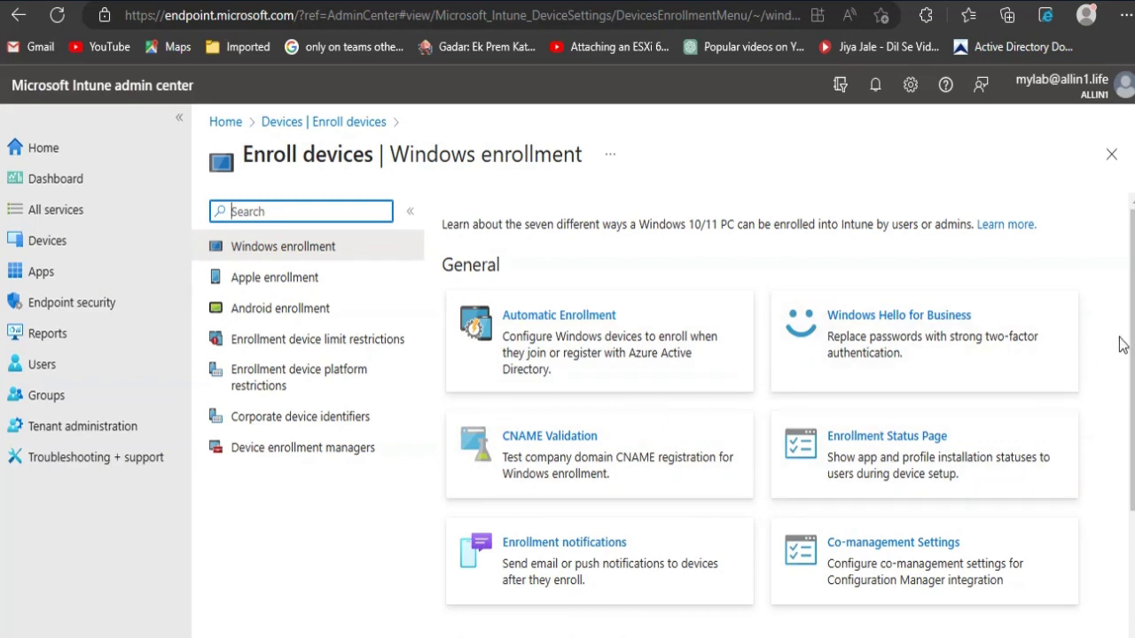
left_click_drag(1131, 344, 1129, 439)
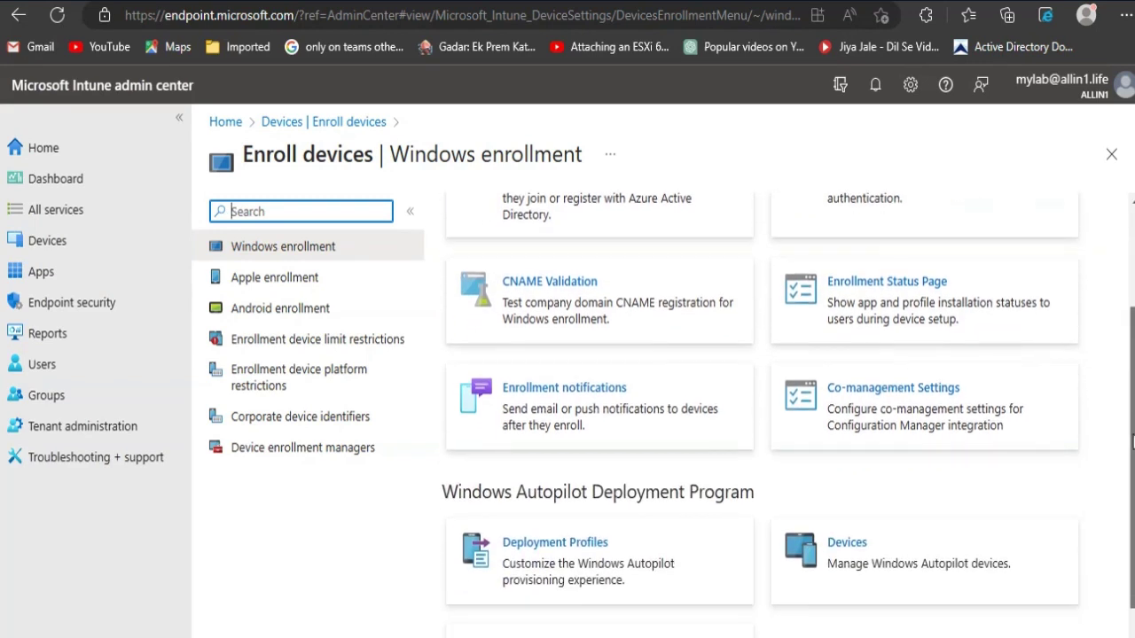
left_click(565, 563)
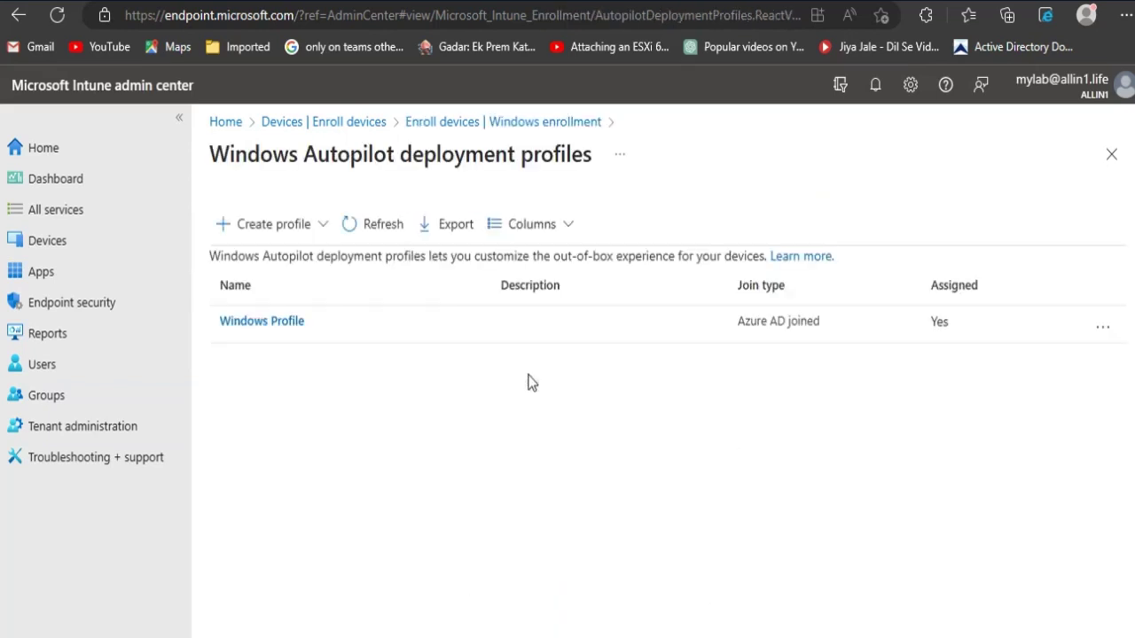
Step: Start a HoloLens deployment profile named "Hololens devices enrollment" and proceed to its out-of-box experience settings
left_click(273, 229)
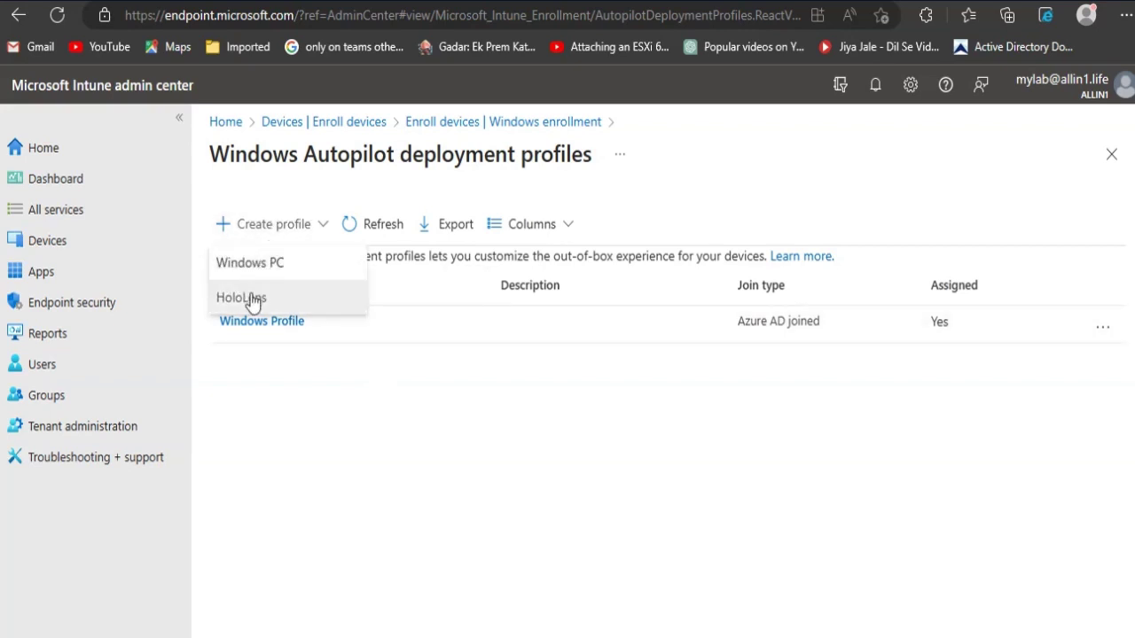
left_click(252, 299)
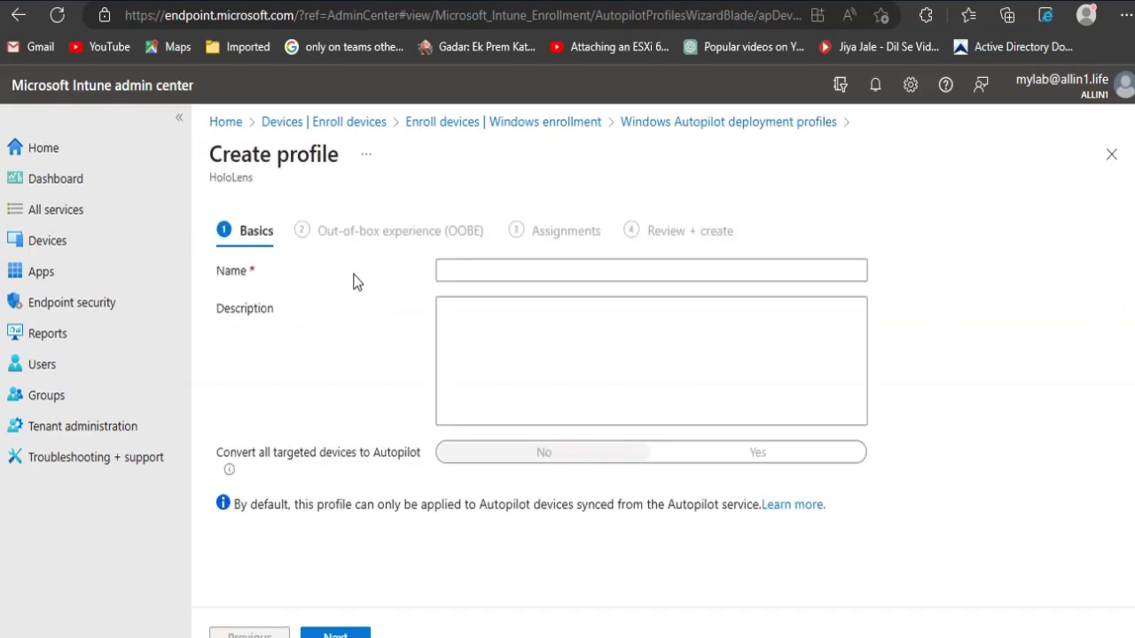
left_click(468, 273)
type("H")
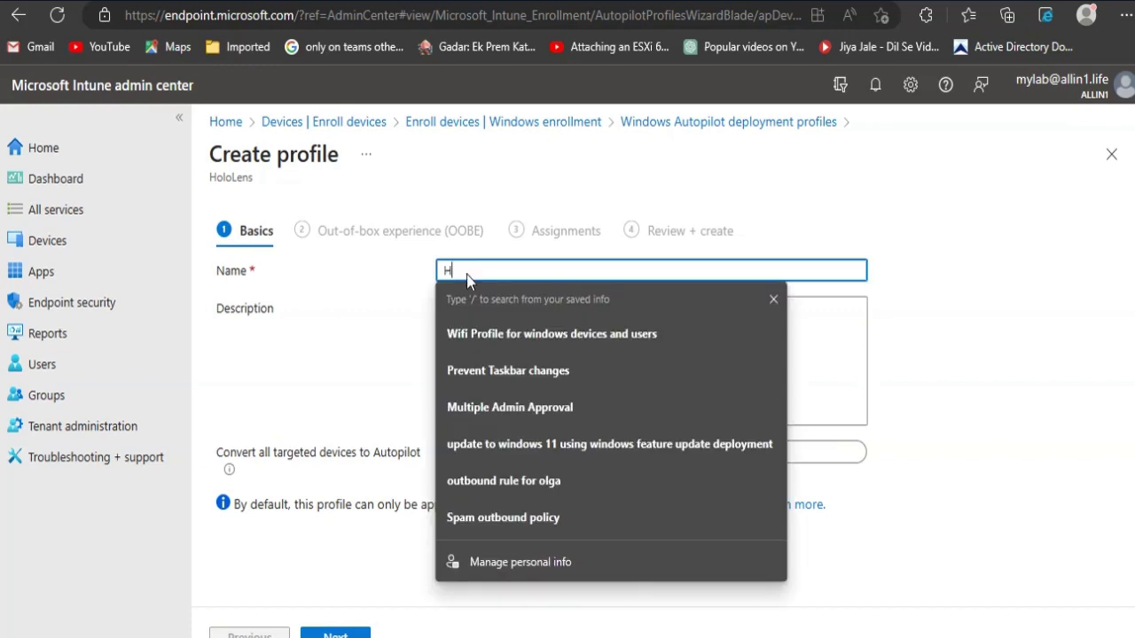
type("olo")
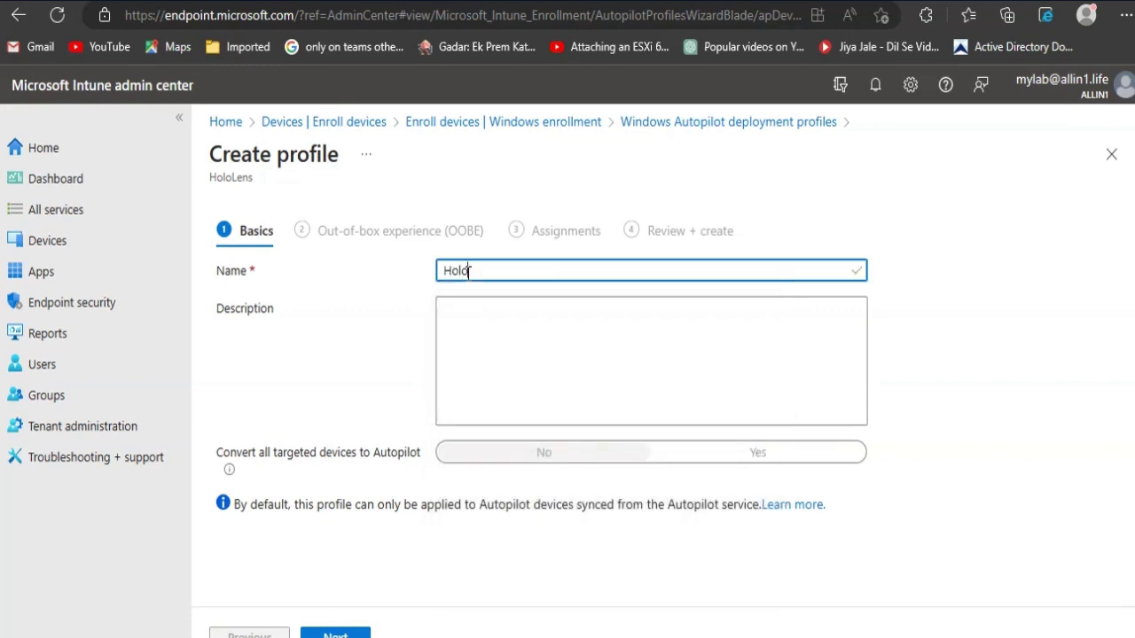
type("Lens devices enrollment")
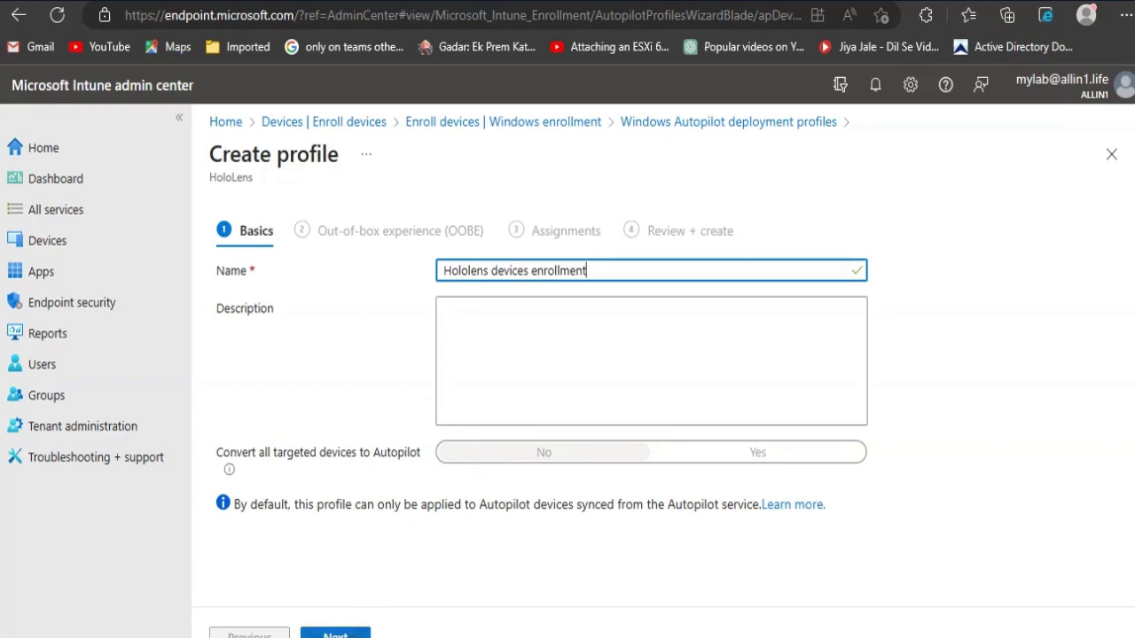
left_click(335, 634)
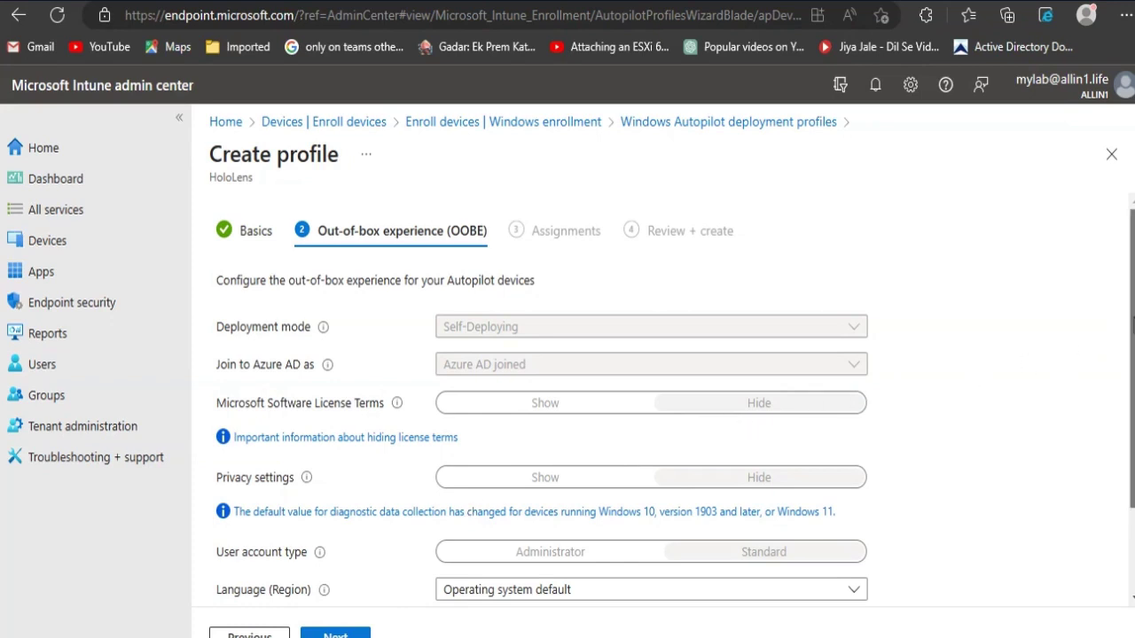
Step: Enable the device name template in the profile's out-of-box experience settings
scroll(1121, 425, "down", 2)
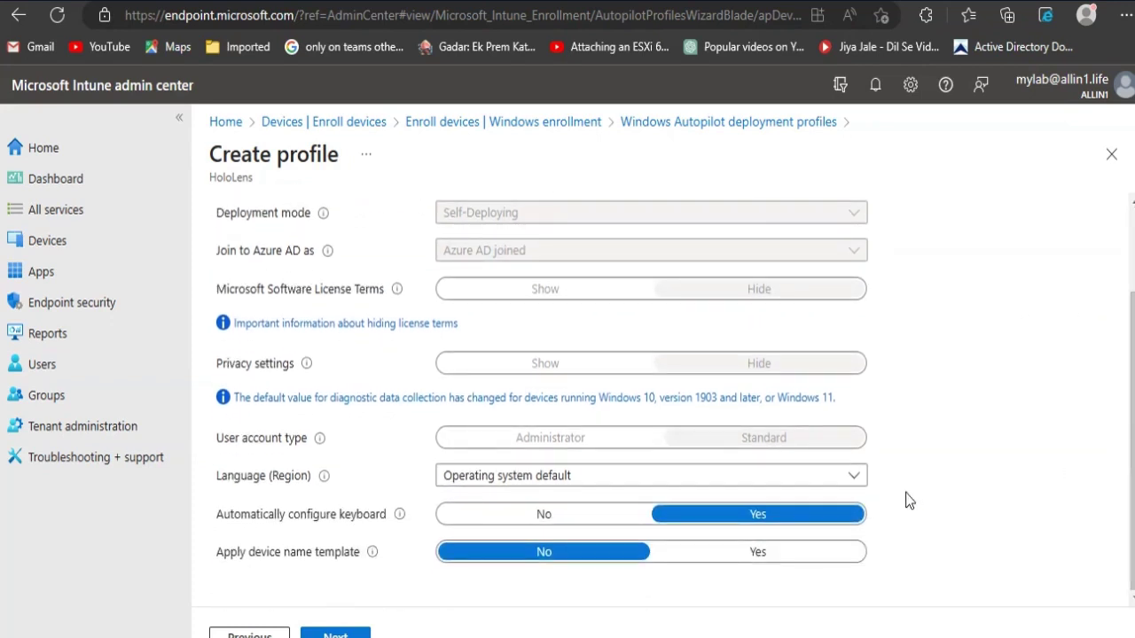
left_click(755, 554)
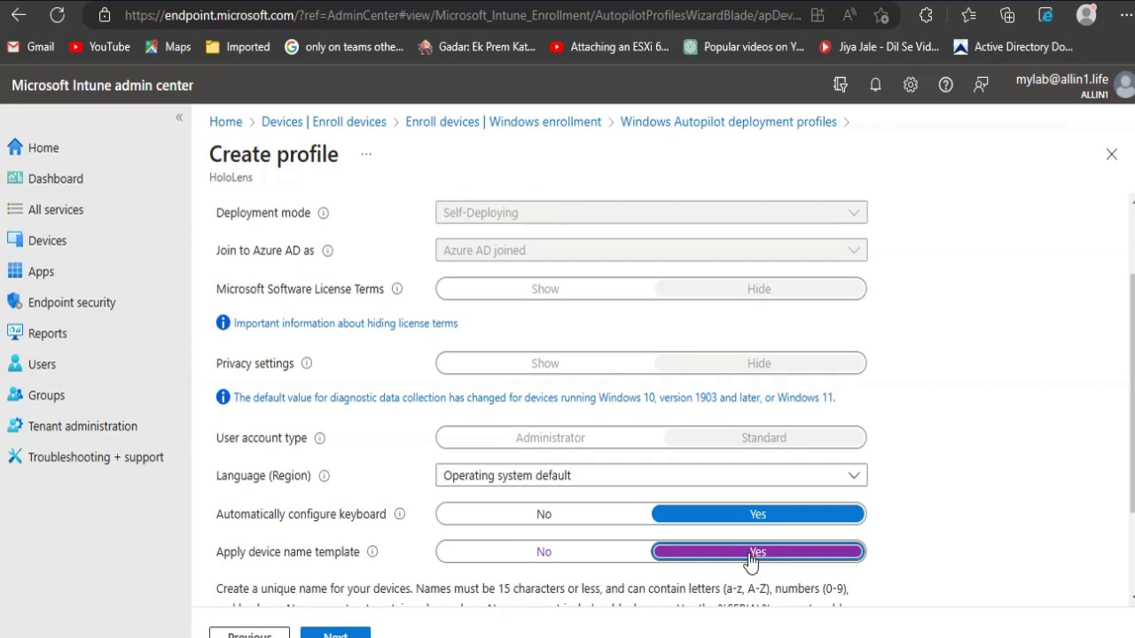
scroll(749, 558, "down", 2)
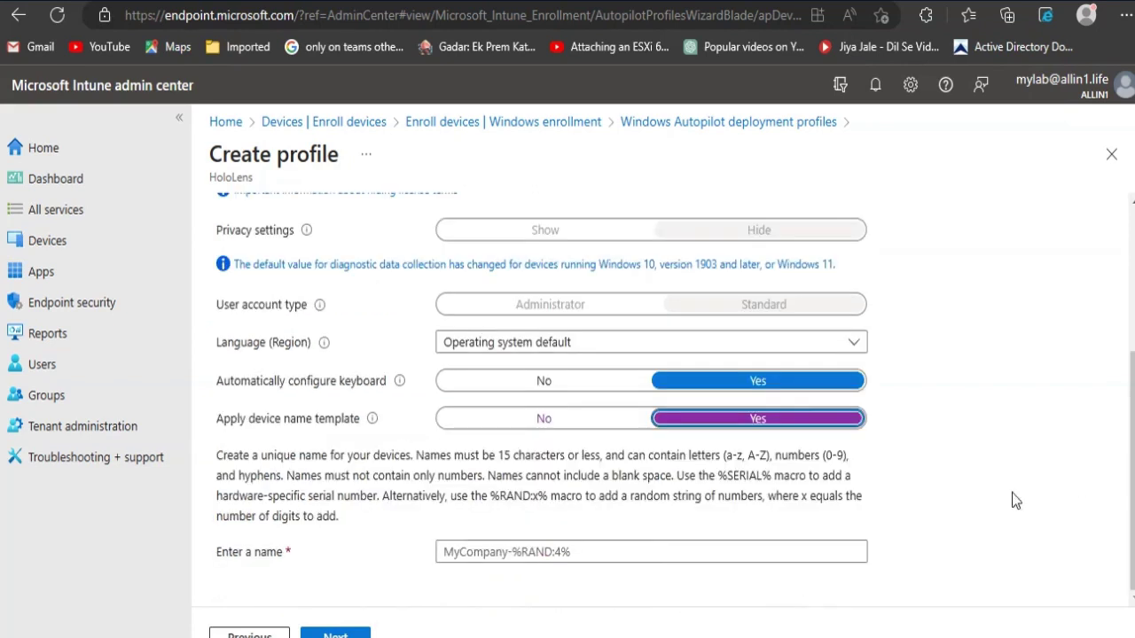
left_click(556, 551)
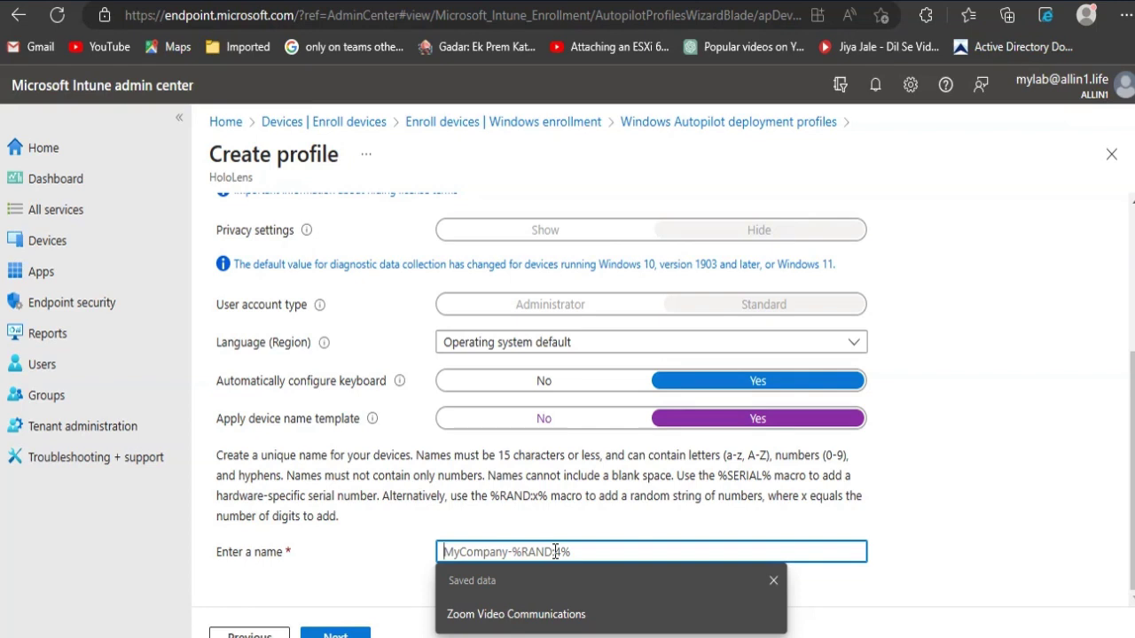
type("<DeviceType>-<SerialNumber>")
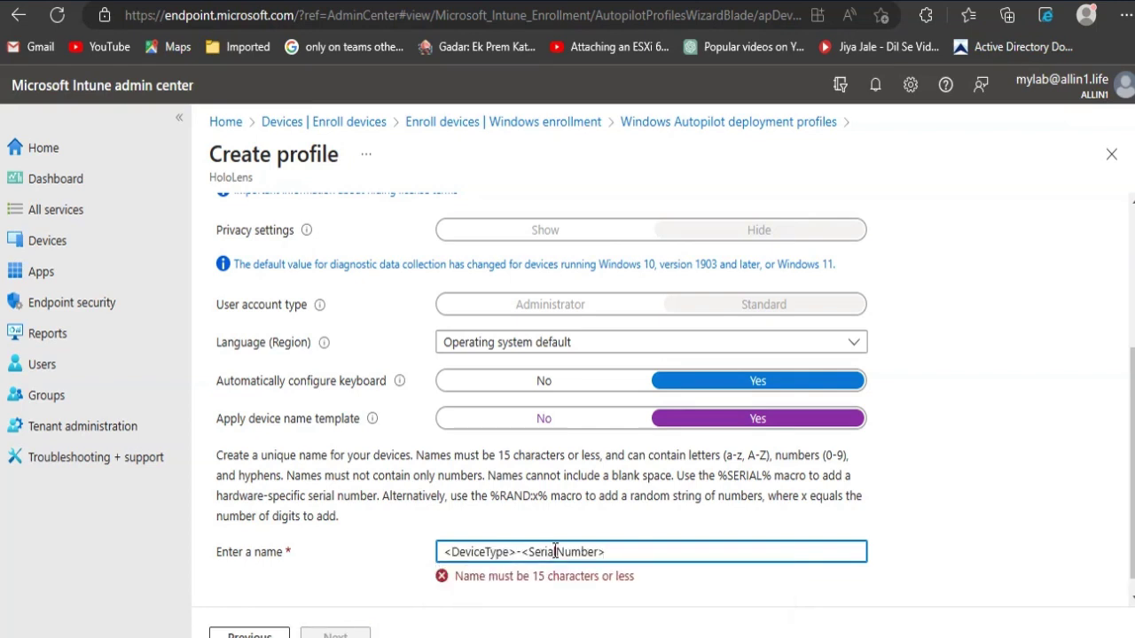
key("BackSpace")
key("BackSpace")
key("BackSpace")
key("BackSpace")
key("BackSpace")
key("BackSpace")
key("BackSpace")
key("BackSpace")
key("BackSpace")
key("BackSpace")
key("BackSpace")
key("BackSpace")
key("BackSpace")
key("BackSpace")
key("BackSpace")
key("BackSpace")
key("BackSpace")
key("BackSpace")
key("BackSpace")
key("BackSpace")
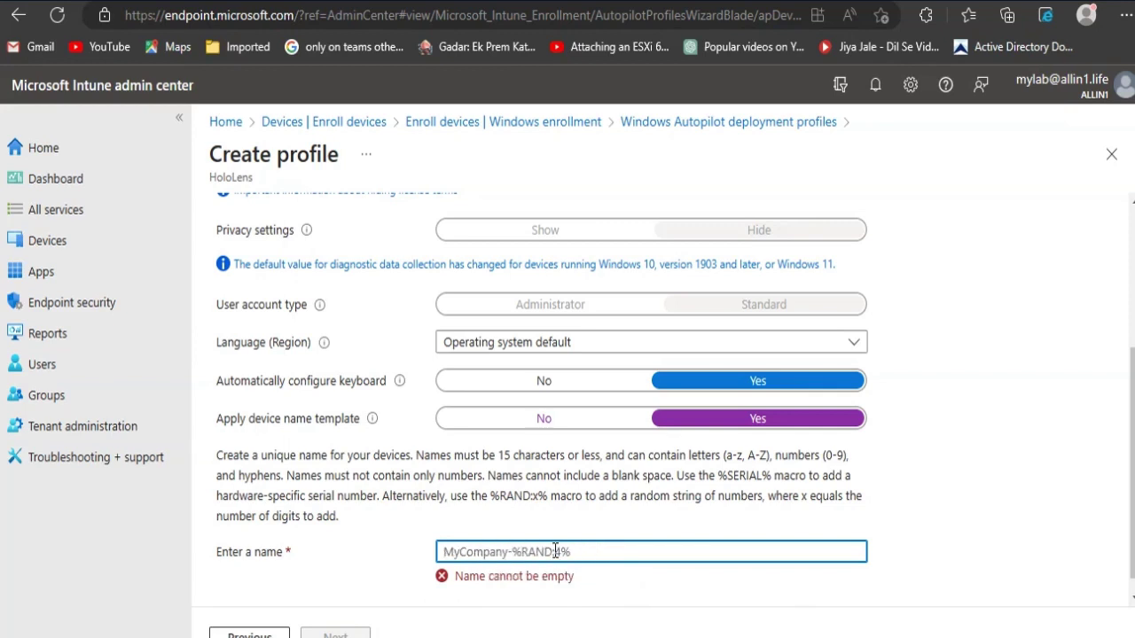
Step: Set the device name template to "allin1-" and proceed to the profile's assignments
type("allin1-")
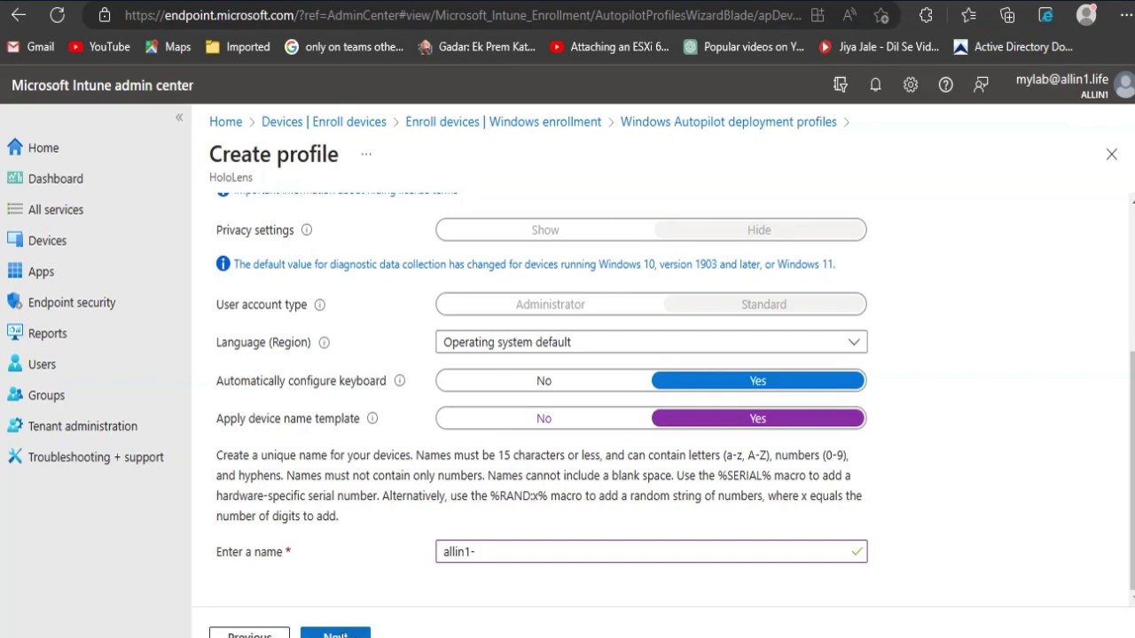
left_click(355, 632)
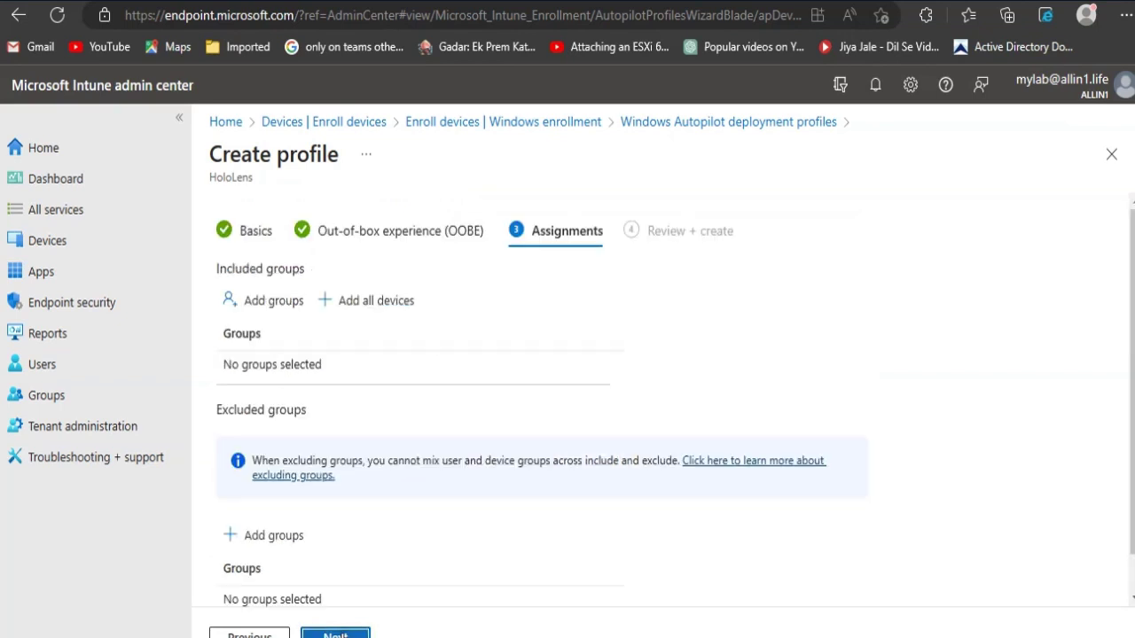
Step: Search the groups for "holo", include the hololens group in the profile's assignments and proceed to the review
left_click(273, 301)
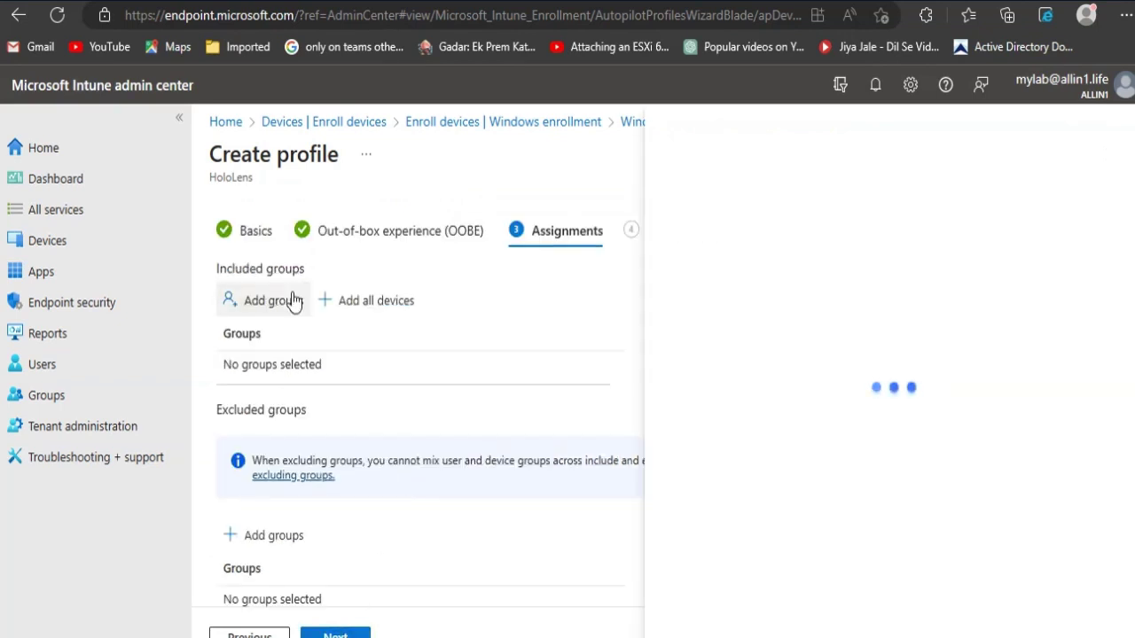
left_click(818, 199)
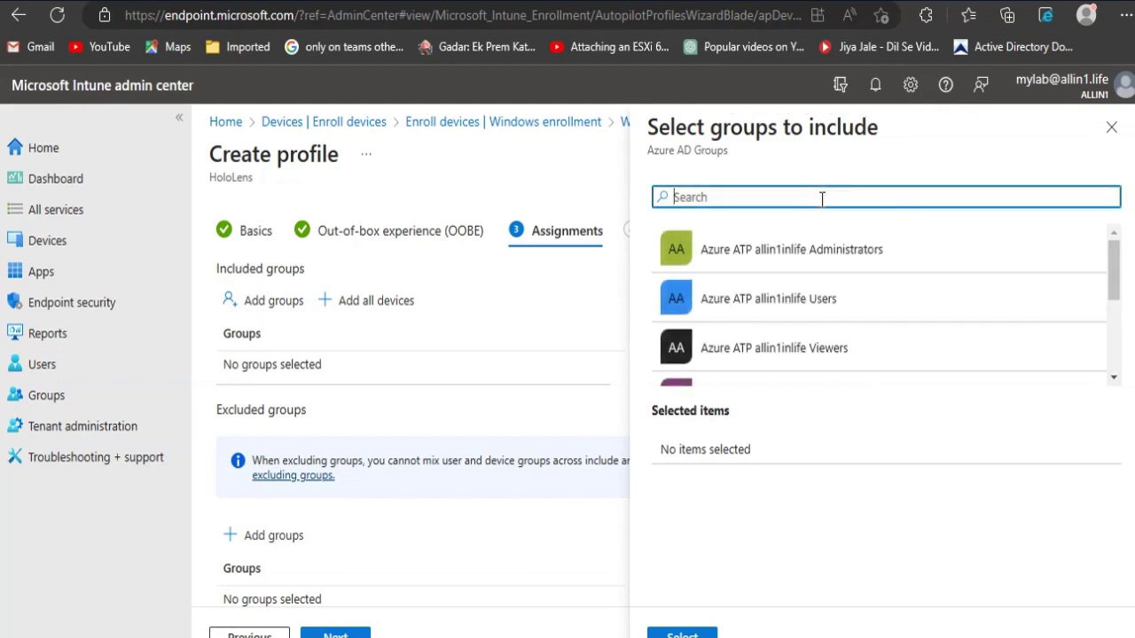
type("holo")
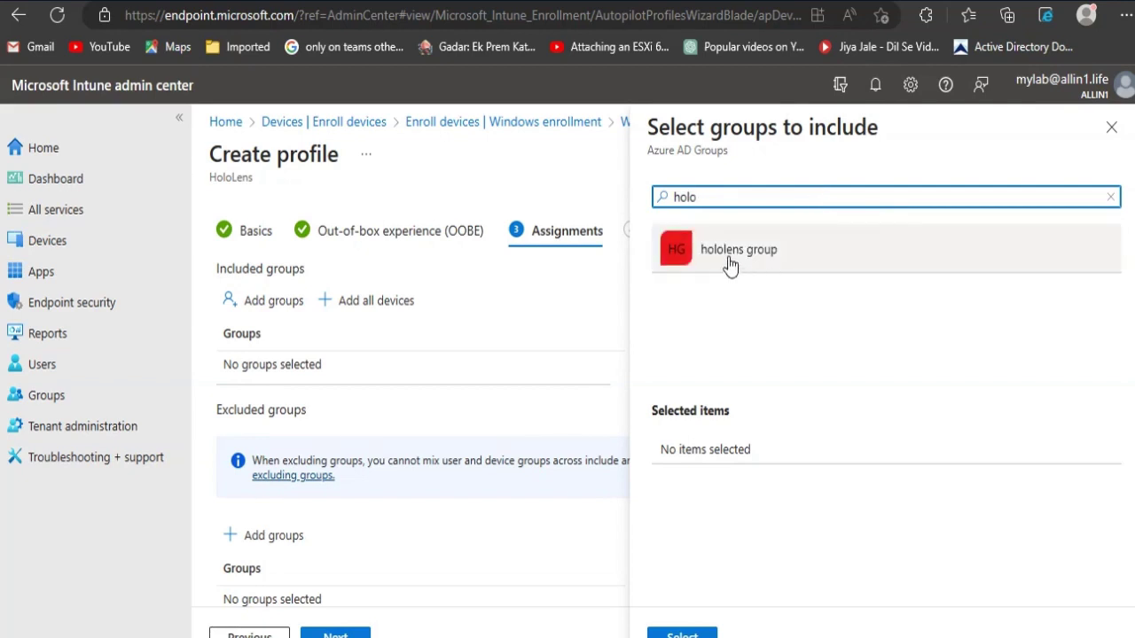
left_click(730, 262)
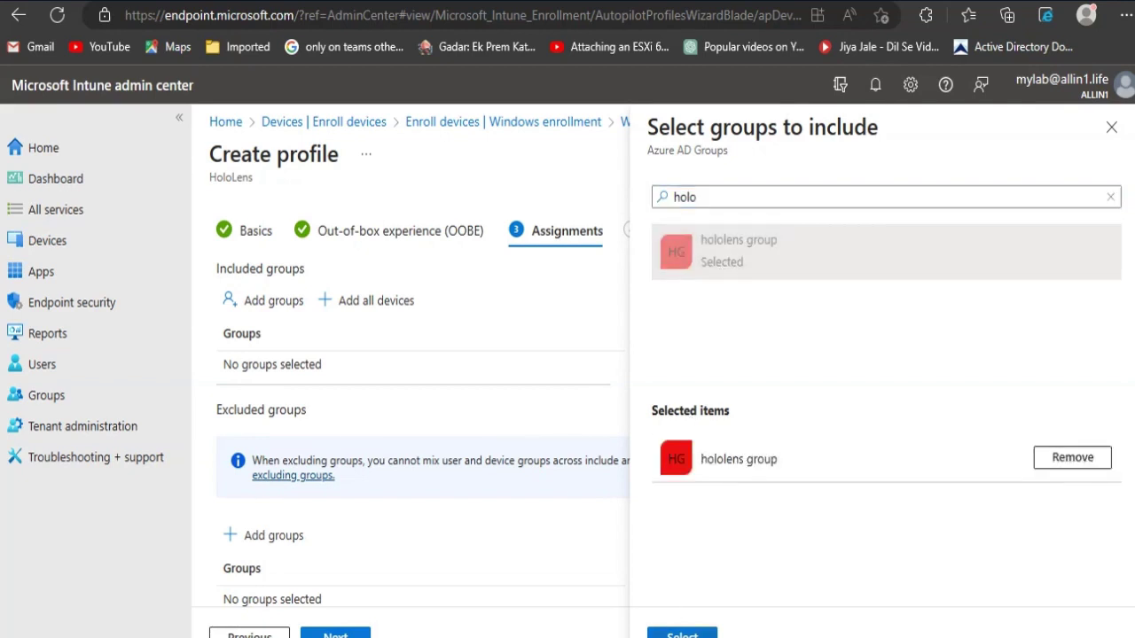
left_click(681, 633)
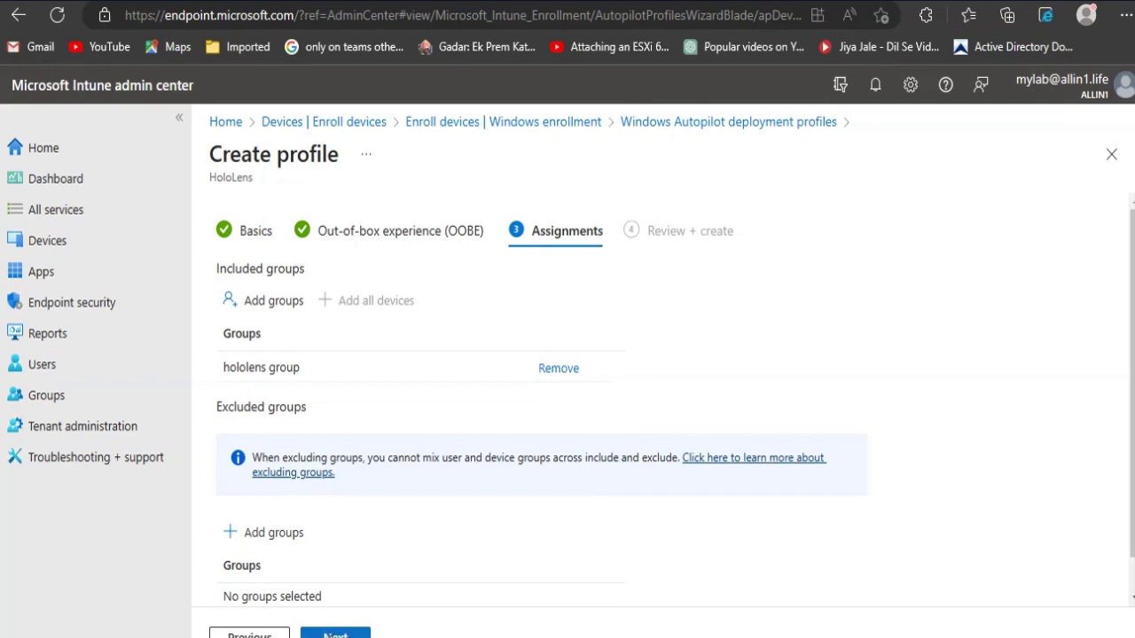
left_click(335, 633)
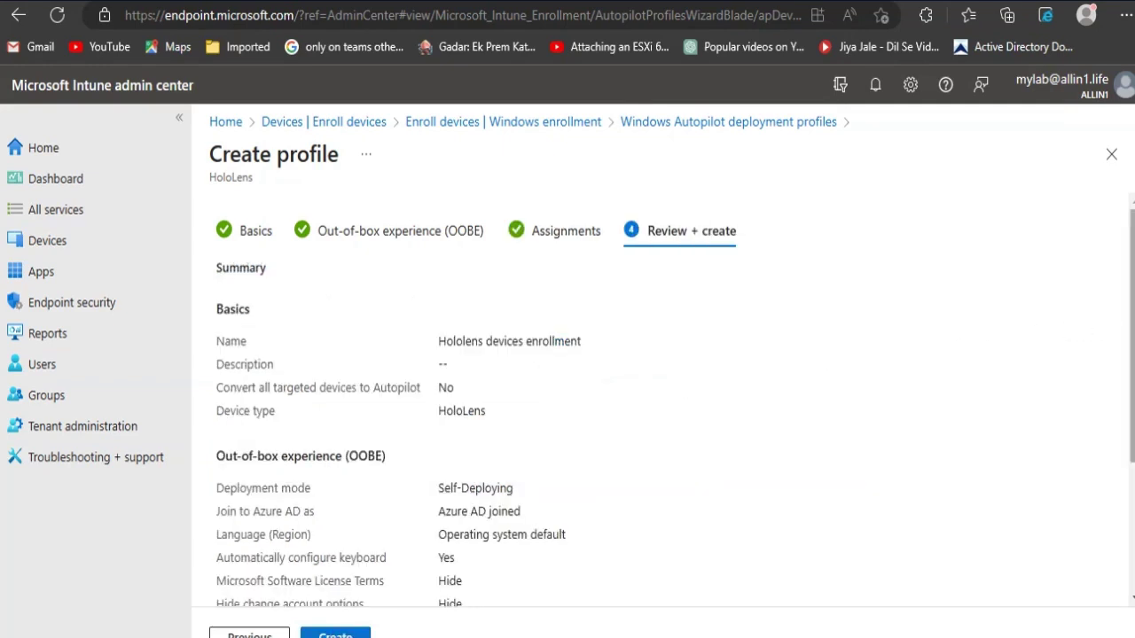
Step: Review the summary to create the HoloLens deployment profile, and open "Hololens devices enrollment" from the profile list
scroll(1126, 337, "down", 2)
scroll(1125, 398, "down", 1)
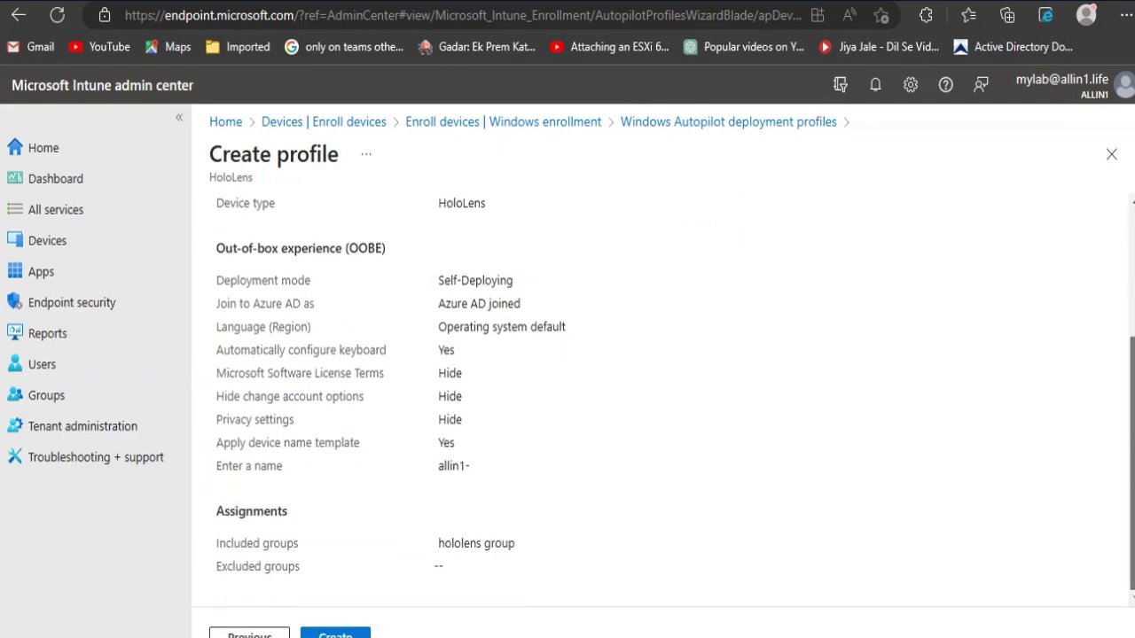
left_click(335, 633)
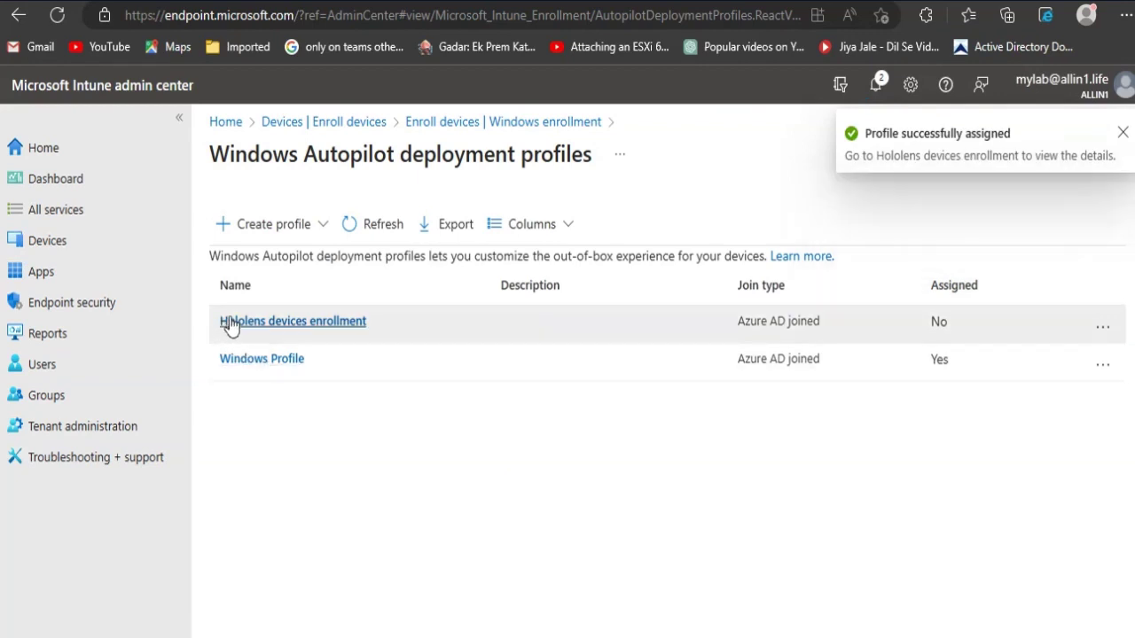
left_click(306, 330)
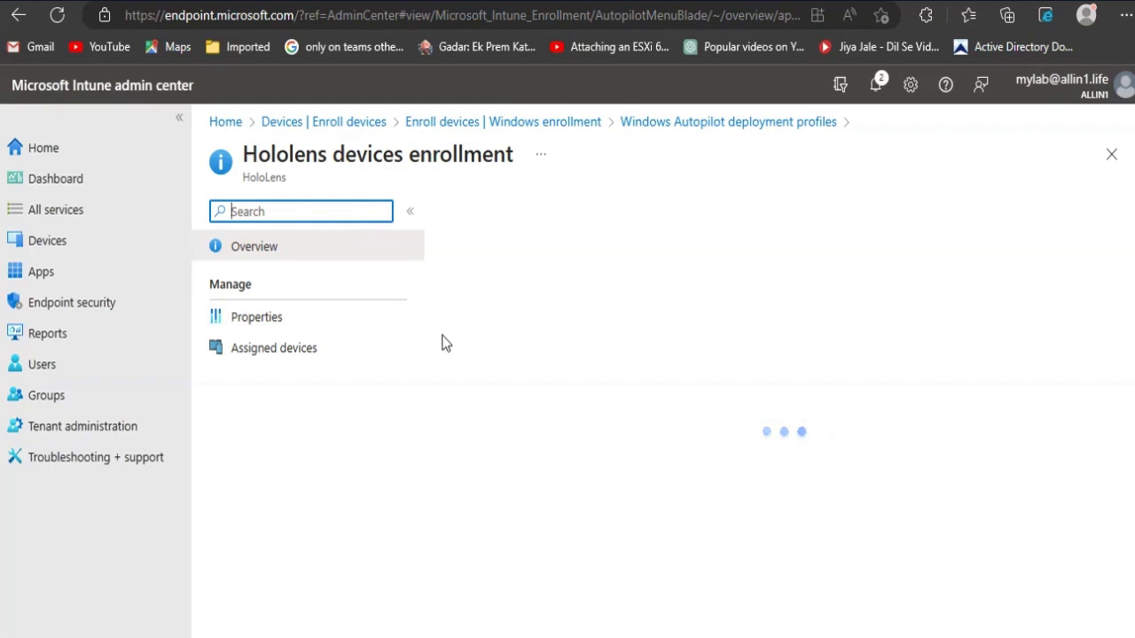